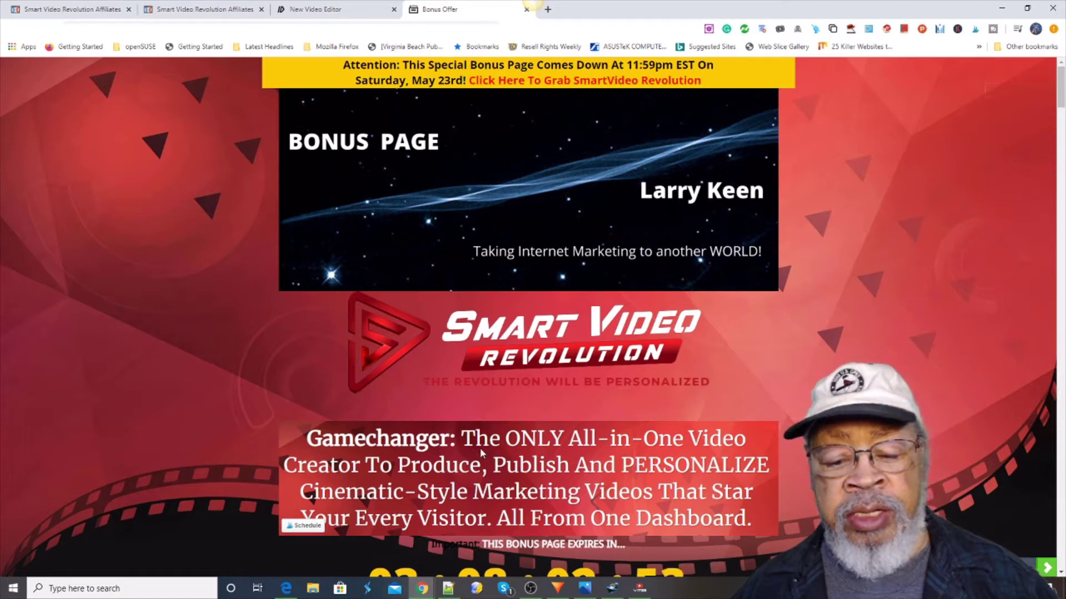
{"action": "scroll", "coordinate": [480, 447], "scroll_direction": "down", "scroll_amount": 3}
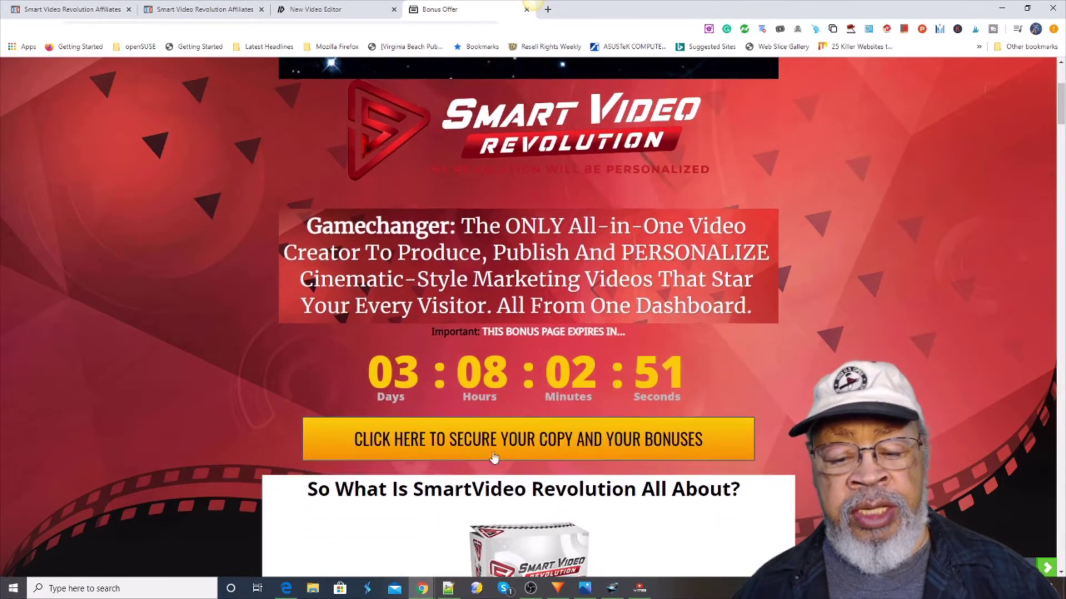
{"action": "scroll", "coordinate": [492, 459], "scroll_direction": "down", "scroll_amount": 1}
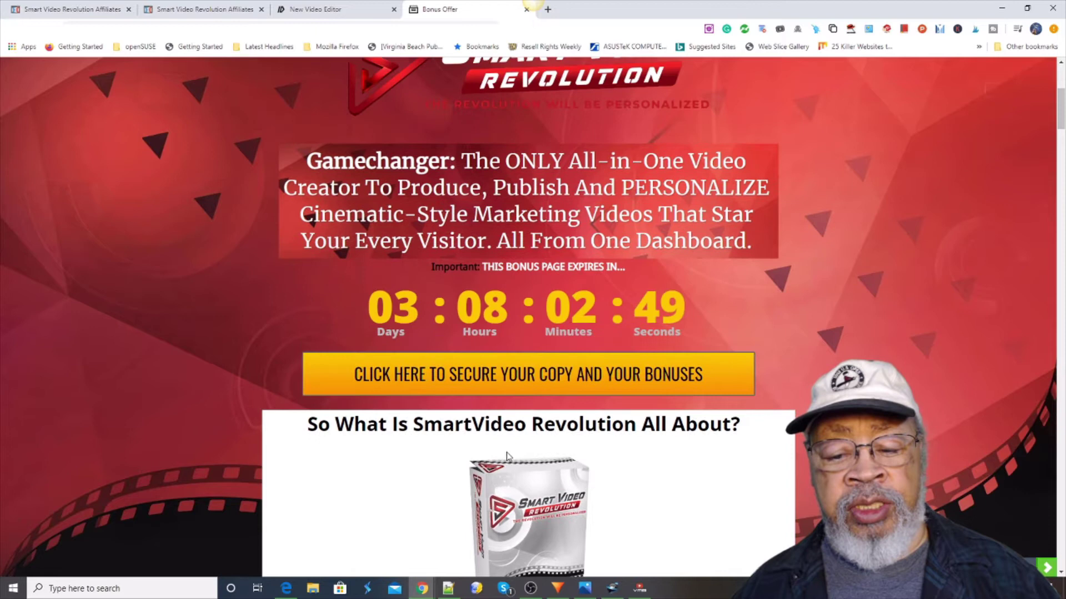
{"action": "scroll", "coordinate": [574, 441], "scroll_direction": "up", "scroll_amount": 1}
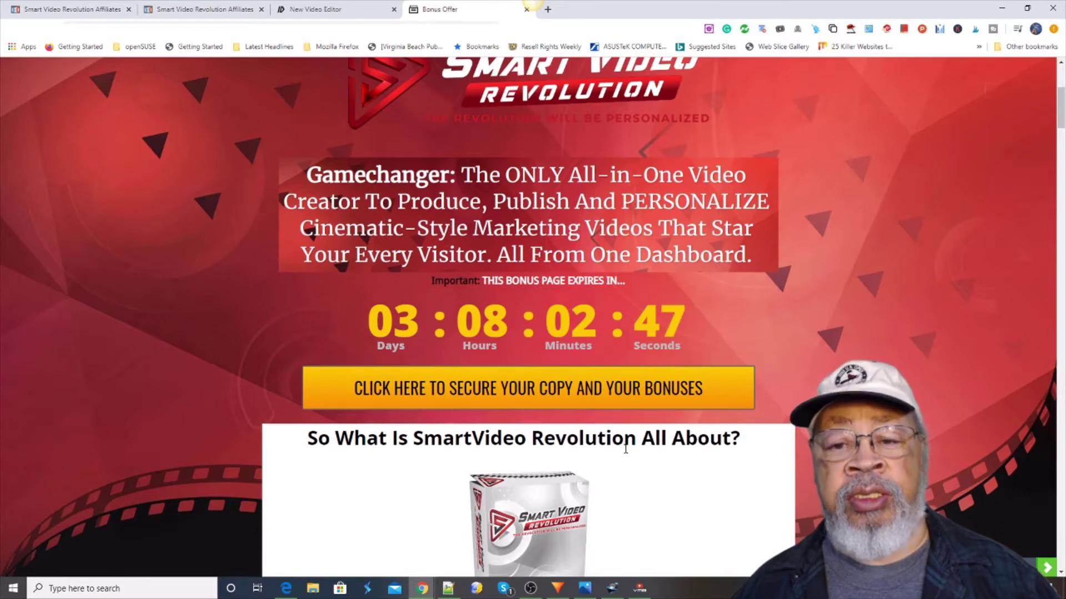
{"action": "scroll", "coordinate": [625, 450], "scroll_direction": "down", "scroll_amount": 1}
{"action": "scroll", "coordinate": [627, 454], "scroll_direction": "down", "scroll_amount": 1}
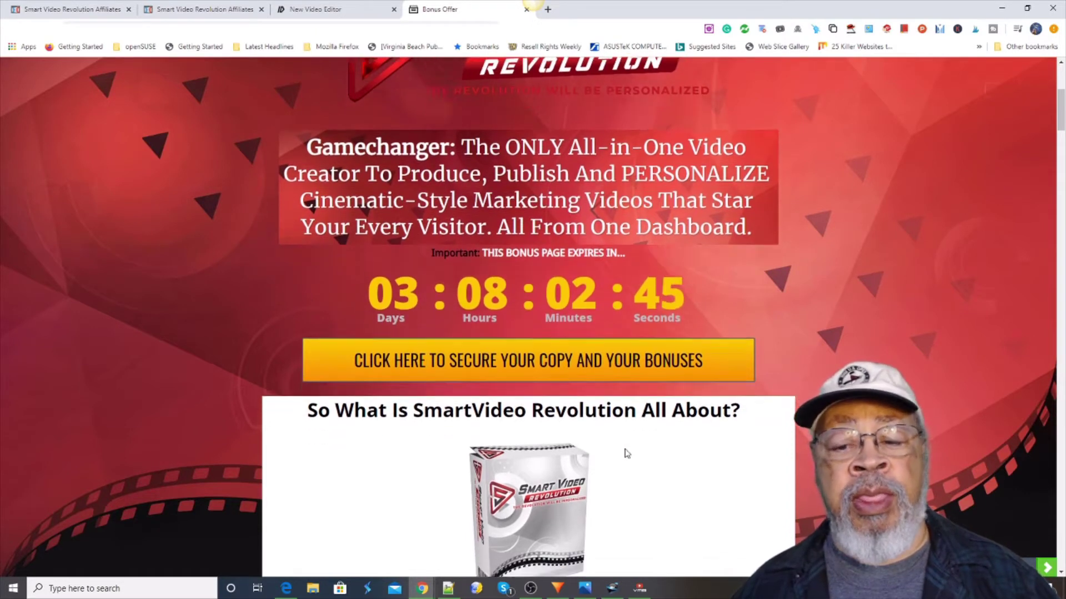
{"action": "scroll", "coordinate": [626, 454], "scroll_direction": "down", "scroll_amount": 1}
{"action": "scroll", "coordinate": [626, 454], "scroll_direction": "up", "scroll_amount": 3}
{"action": "scroll", "coordinate": [628, 450], "scroll_direction": "up", "scroll_amount": 2}
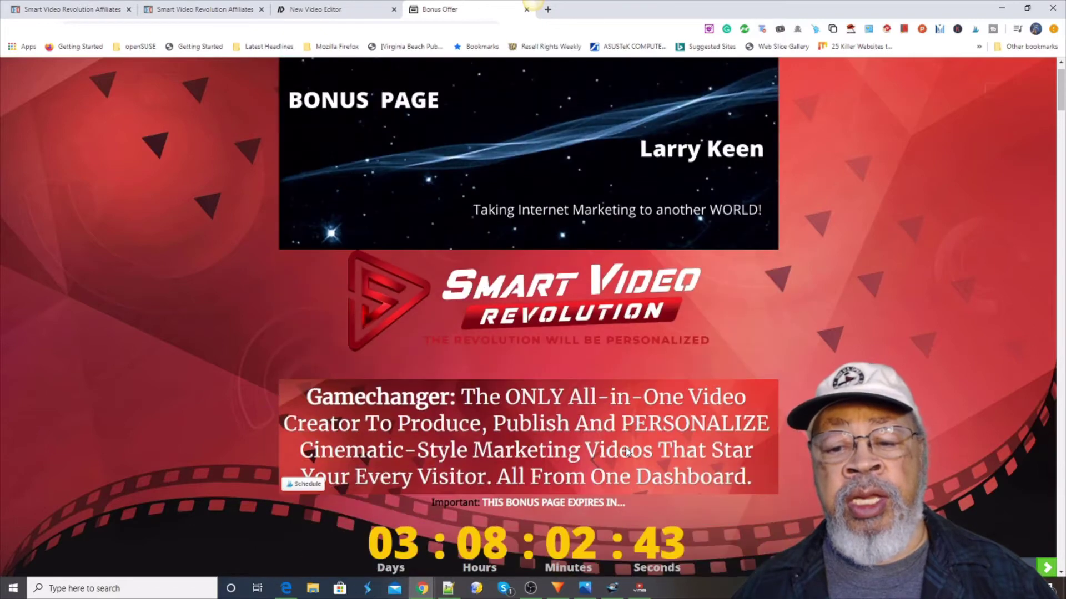
{"action": "scroll", "coordinate": [627, 451], "scroll_direction": "up", "scroll_amount": 3}
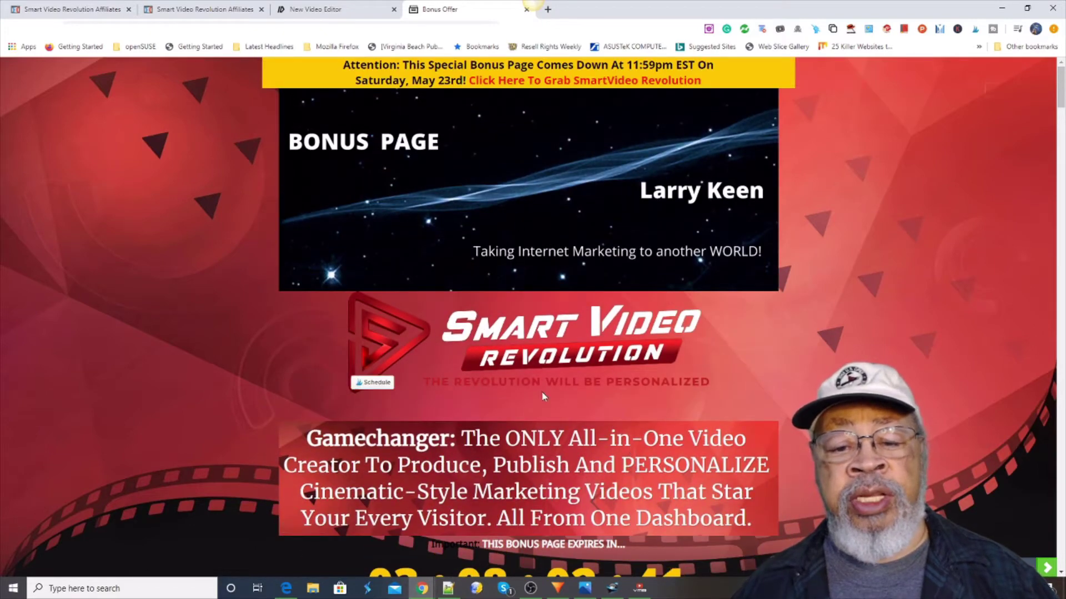
{"action": "scroll", "coordinate": [537, 409], "scroll_direction": "down", "scroll_amount": 1}
{"action": "scroll", "coordinate": [535, 411], "scroll_direction": "down", "scroll_amount": 3}
{"action": "scroll", "coordinate": [535, 413], "scroll_direction": "down", "scroll_amount": 1}
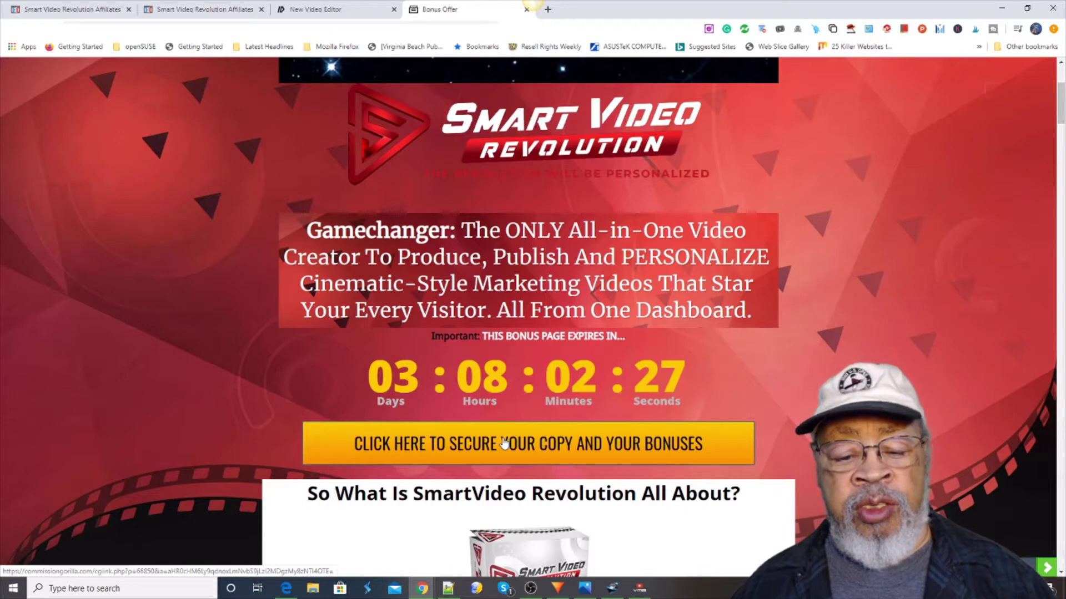
{"action": "scroll", "coordinate": [504, 443], "scroll_direction": "down", "scroll_amount": 1}
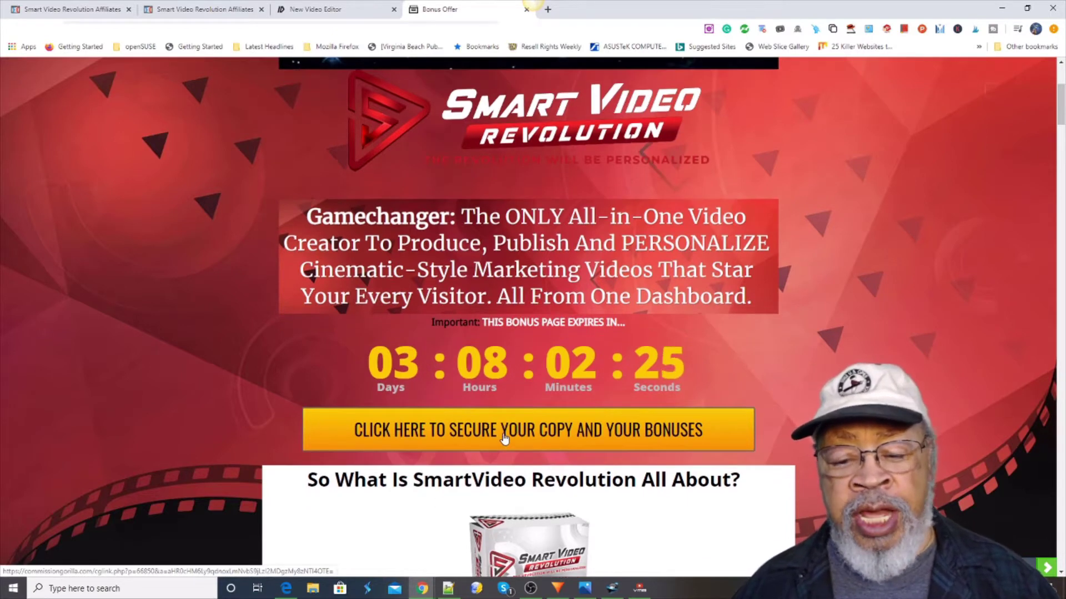
{"action": "scroll", "coordinate": [504, 439], "scroll_direction": "down", "scroll_amount": 1}
{"action": "scroll", "coordinate": [504, 439], "scroll_direction": "down", "scroll_amount": 3}
{"action": "scroll", "coordinate": [504, 439], "scroll_direction": "down", "scroll_amount": 1}
{"action": "scroll", "coordinate": [504, 442], "scroll_direction": "down", "scroll_amount": 2}
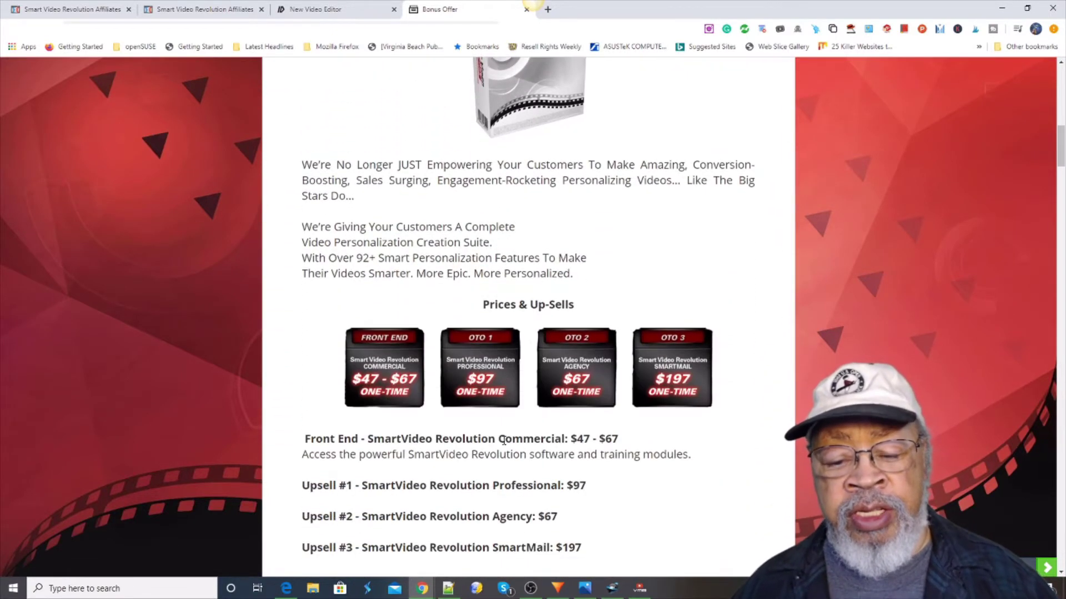
{"action": "scroll", "coordinate": [503, 442], "scroll_direction": "down", "scroll_amount": 3}
{"action": "scroll", "coordinate": [503, 441], "scroll_direction": "down", "scroll_amount": 1}
{"action": "scroll", "coordinate": [503, 443], "scroll_direction": "down", "scroll_amount": 2}
{"action": "scroll", "coordinate": [502, 447], "scroll_direction": "down", "scroll_amount": 1}
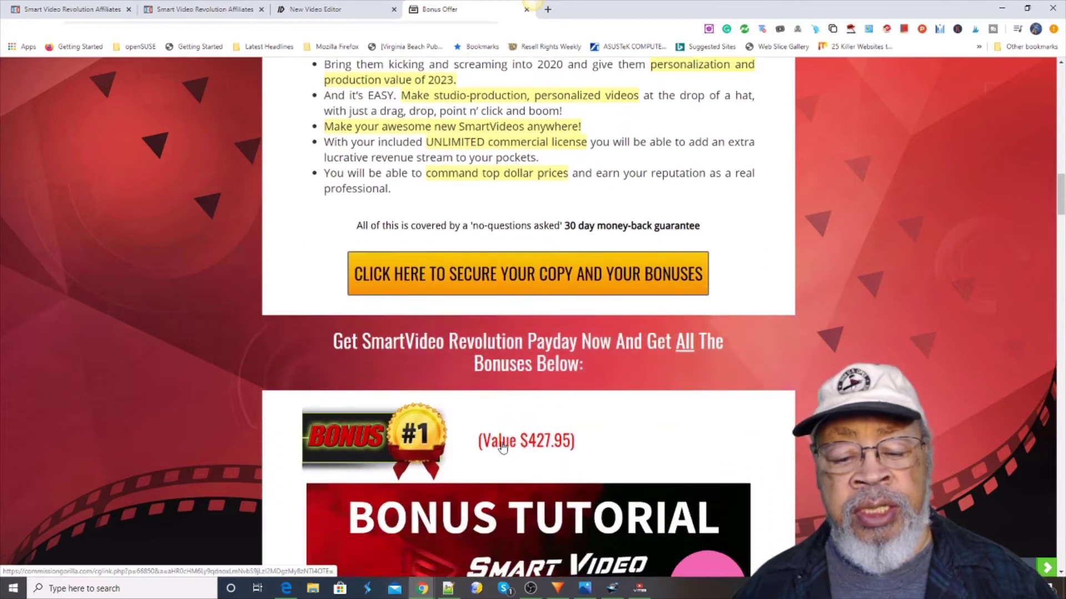
{"action": "scroll", "coordinate": [502, 447], "scroll_direction": "down", "scroll_amount": 2}
{"action": "scroll", "coordinate": [501, 448], "scroll_direction": "down", "scroll_amount": 1}
{"action": "scroll", "coordinate": [502, 448], "scroll_direction": "down", "scroll_amount": 1}
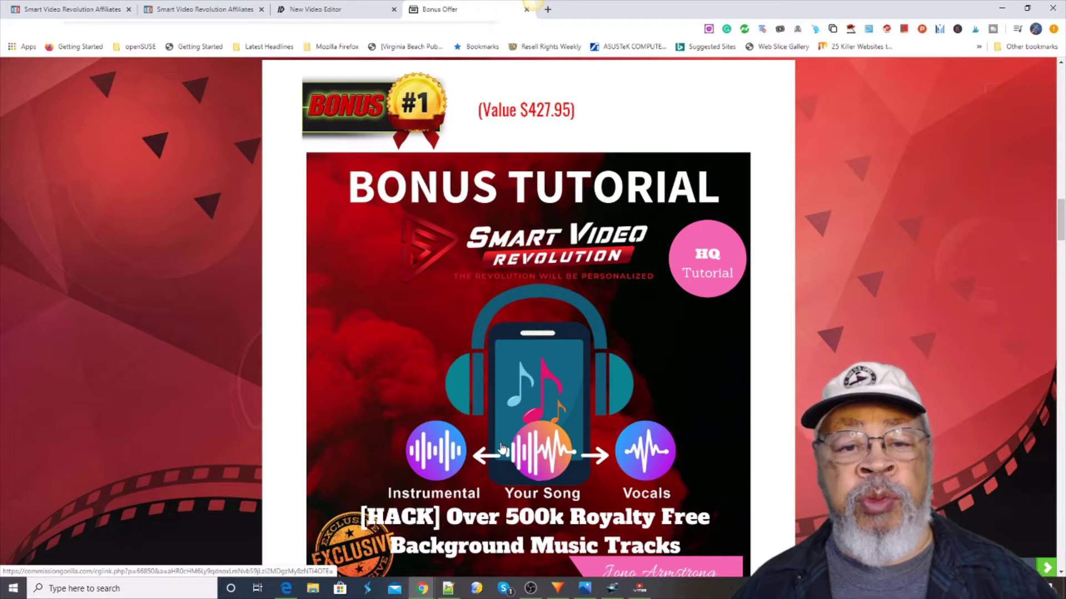
{"action": "scroll", "coordinate": [502, 448], "scroll_direction": "down", "scroll_amount": 1}
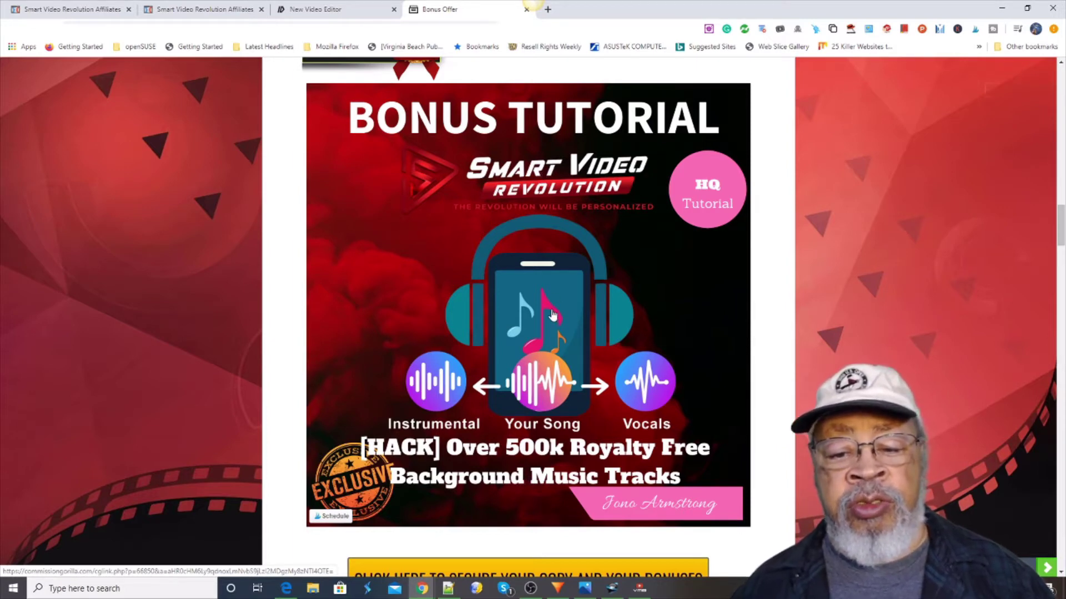
{"action": "scroll", "coordinate": [552, 315], "scroll_direction": "down", "scroll_amount": 3}
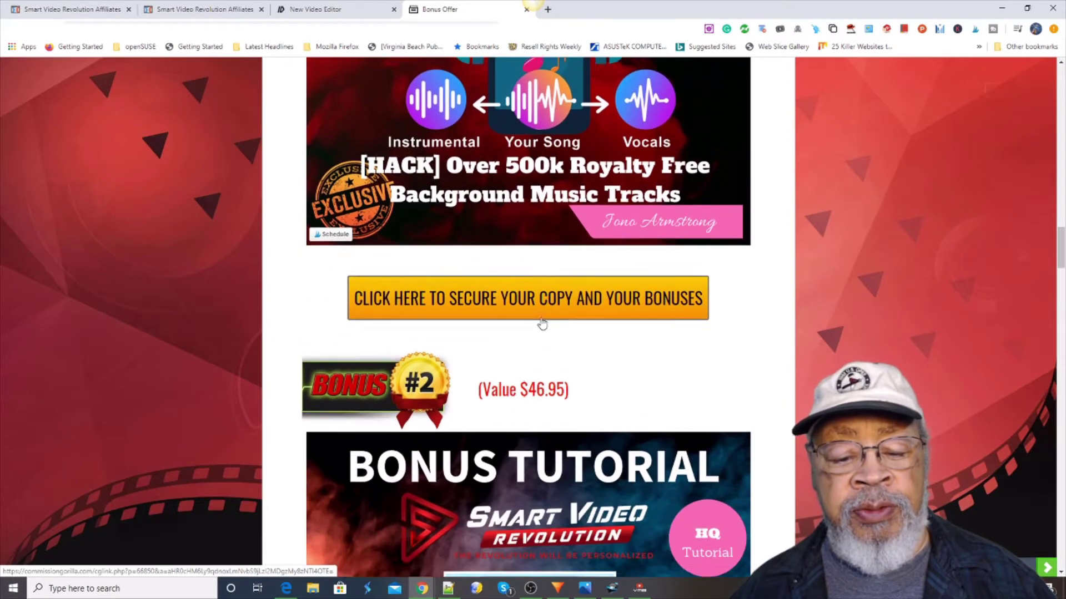
{"action": "scroll", "coordinate": [542, 323], "scroll_direction": "down", "scroll_amount": 3}
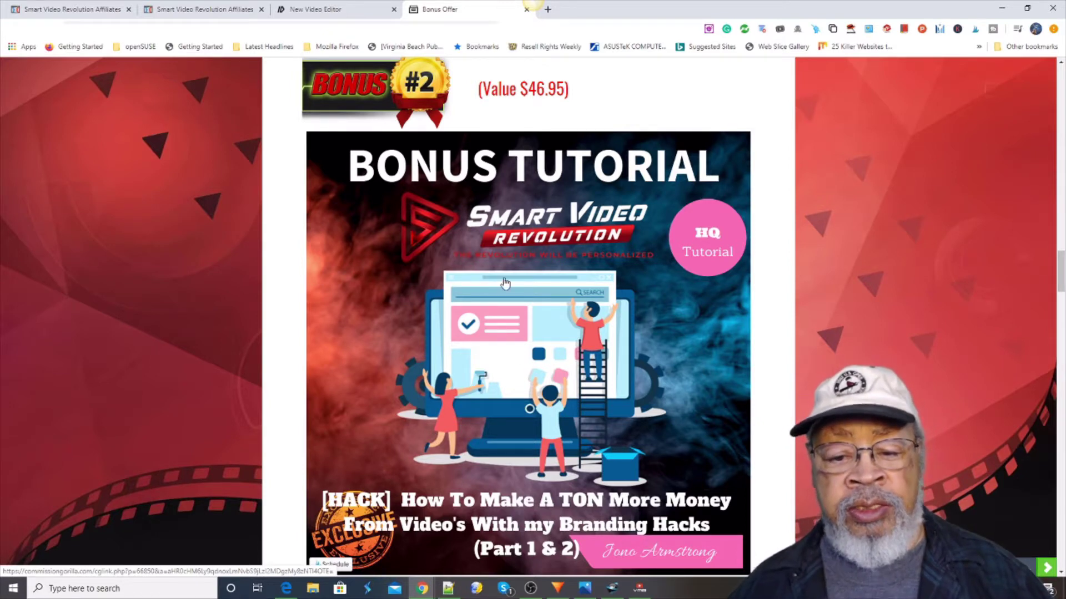
{"action": "scroll", "coordinate": [565, 438], "scroll_direction": "down", "scroll_amount": 1}
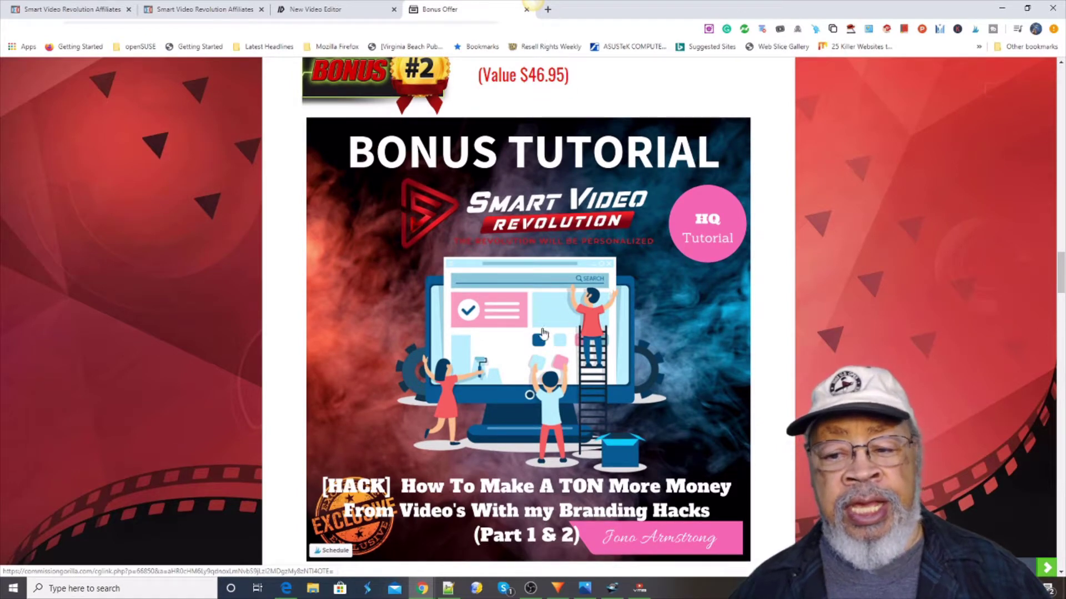
{"action": "scroll", "coordinate": [528, 387], "scroll_direction": "down", "scroll_amount": 2}
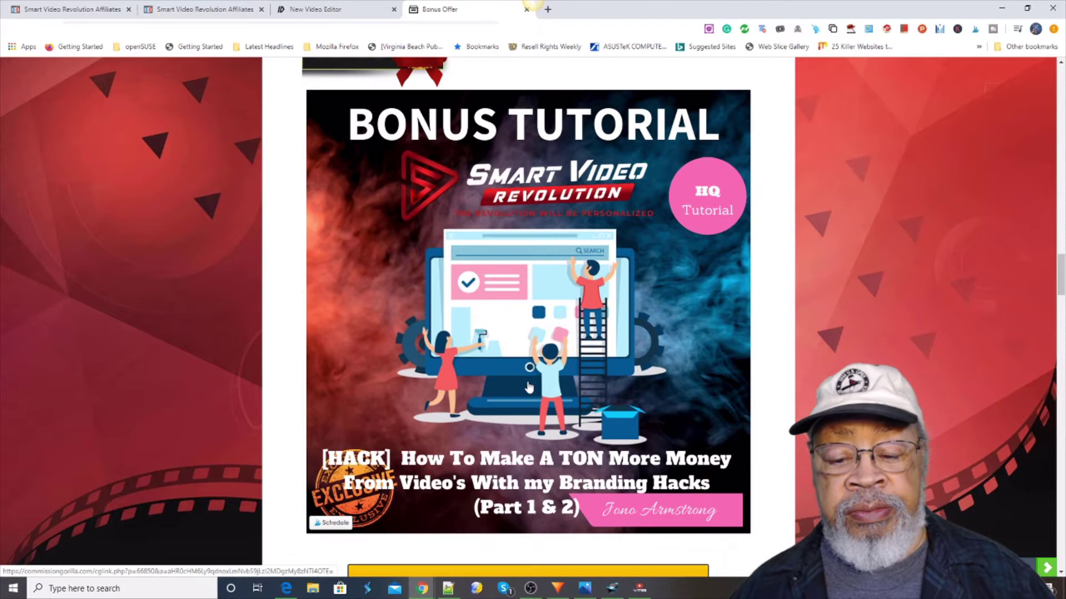
{"action": "scroll", "coordinate": [533, 379], "scroll_direction": "down", "scroll_amount": 3}
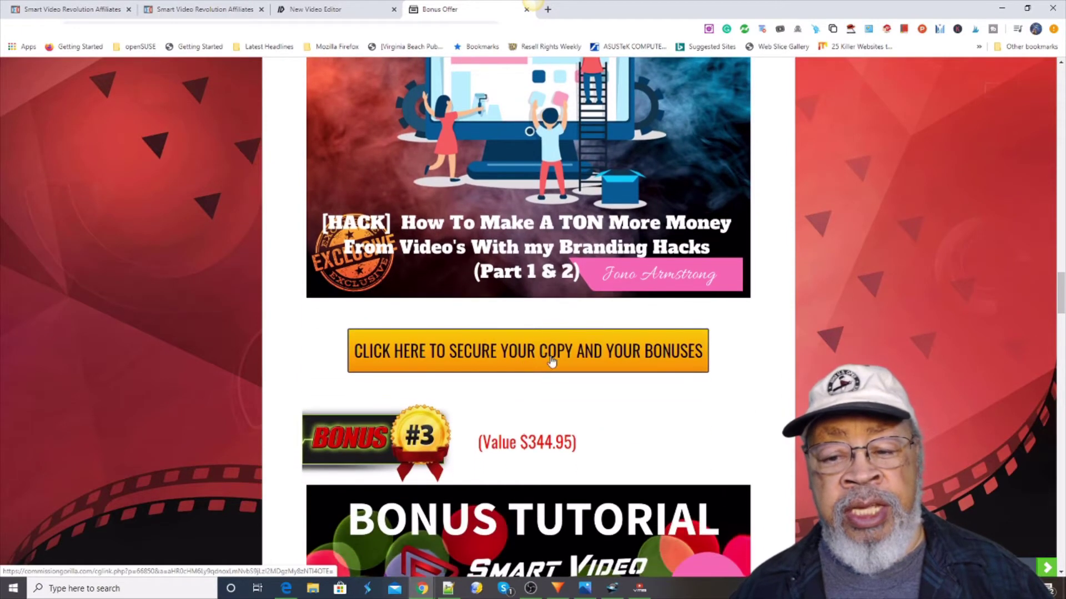
{"action": "mouse_move", "coordinate": [513, 208]}
{"action": "scroll", "coordinate": [516, 268], "scroll_direction": "down", "scroll_amount": 1}
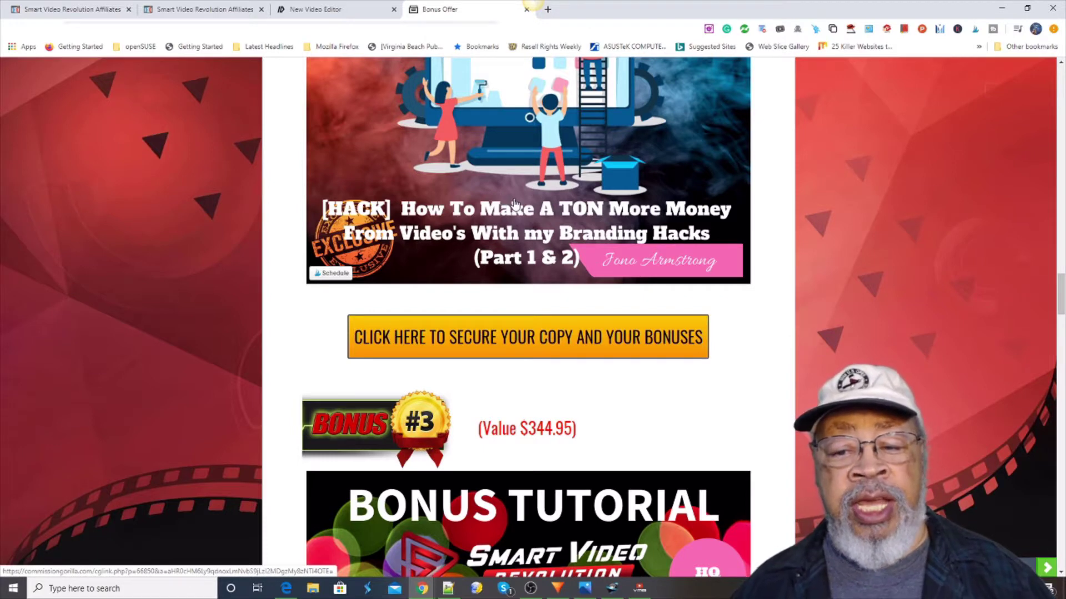
{"action": "scroll", "coordinate": [514, 204], "scroll_direction": "down", "scroll_amount": 1}
{"action": "scroll", "coordinate": [514, 205], "scroll_direction": "down", "scroll_amount": 2}
{"action": "scroll", "coordinate": [514, 208], "scroll_direction": "down", "scroll_amount": 3}
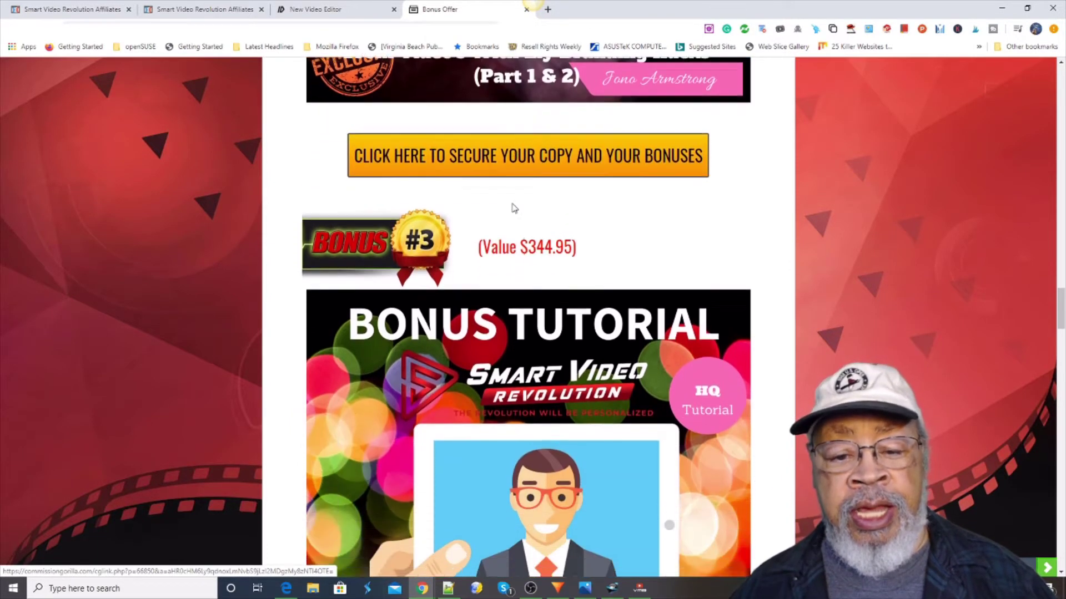
{"action": "scroll", "coordinate": [514, 209], "scroll_direction": "down", "scroll_amount": 2}
{"action": "scroll", "coordinate": [514, 209], "scroll_direction": "down", "scroll_amount": 1}
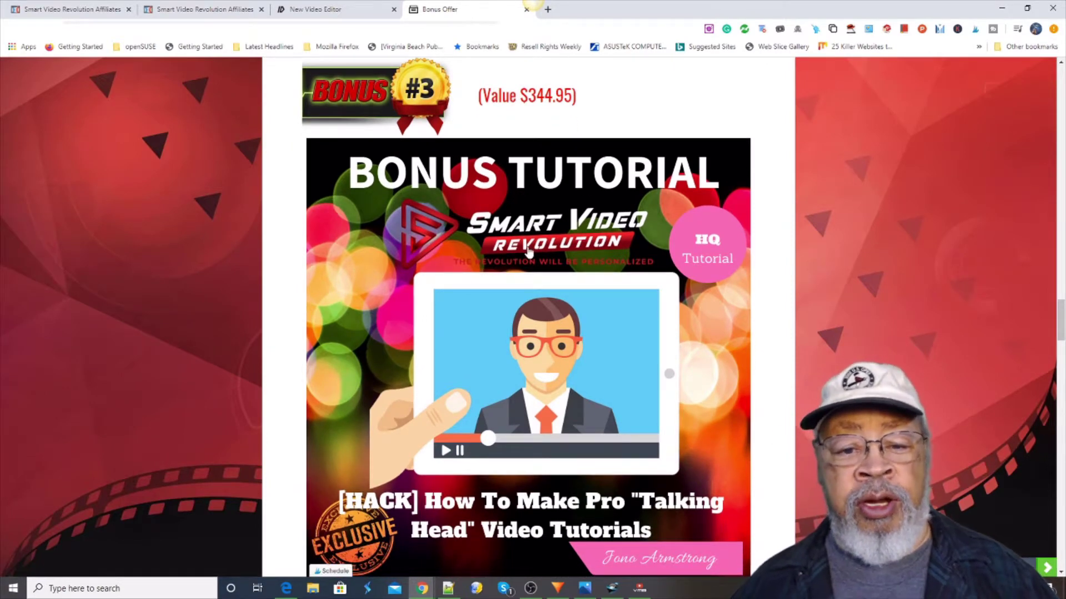
{"action": "scroll", "coordinate": [528, 252], "scroll_direction": "down", "scroll_amount": 1}
{"action": "scroll", "coordinate": [526, 253], "scroll_direction": "down", "scroll_amount": 2}
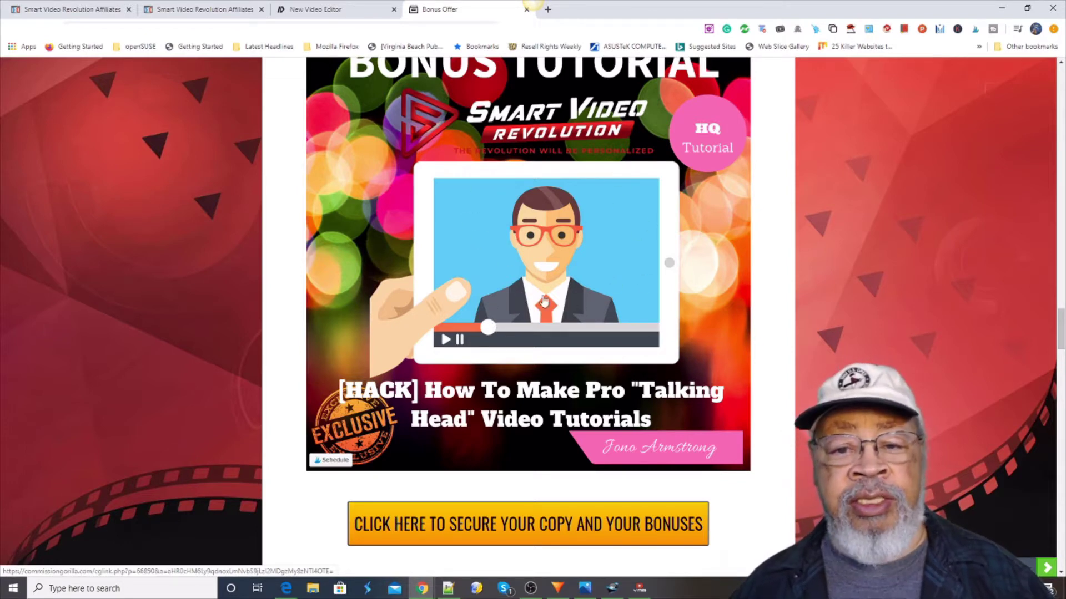
{"action": "scroll", "coordinate": [625, 227], "scroll_direction": "down", "scroll_amount": 1}
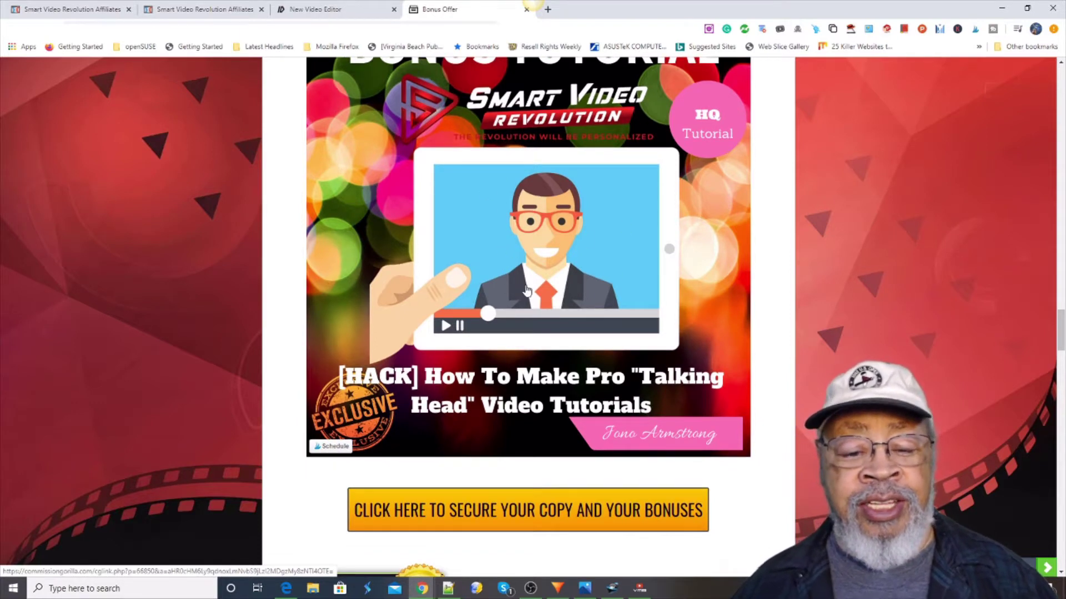
{"action": "scroll", "coordinate": [550, 292], "scroll_direction": "down", "scroll_amount": 1}
{"action": "scroll", "coordinate": [606, 299], "scroll_direction": "up", "scroll_amount": 2}
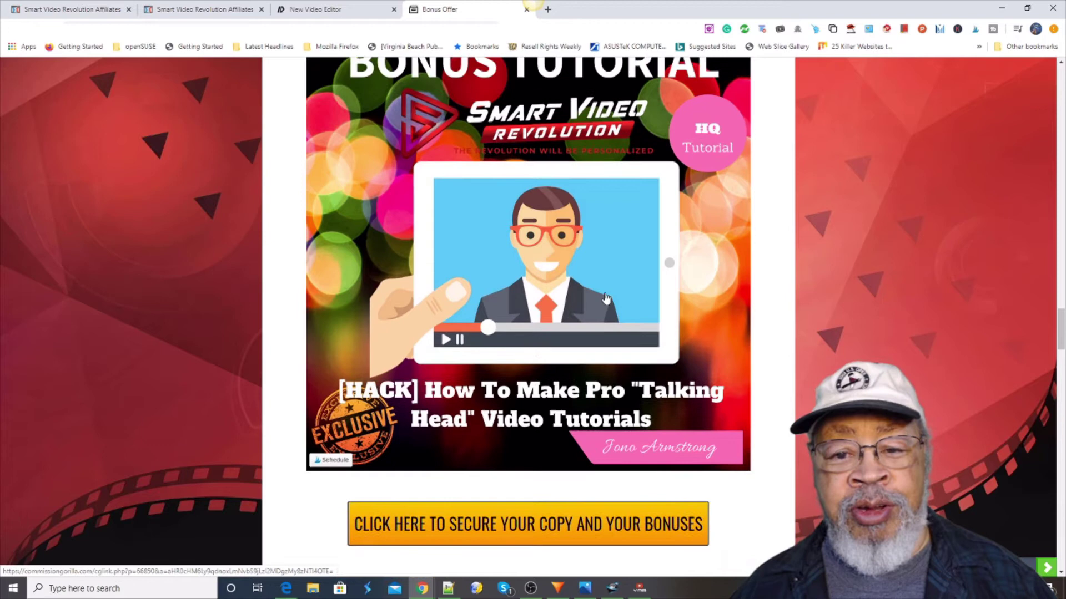
{"action": "scroll", "coordinate": [606, 300], "scroll_direction": "up", "scroll_amount": 3}
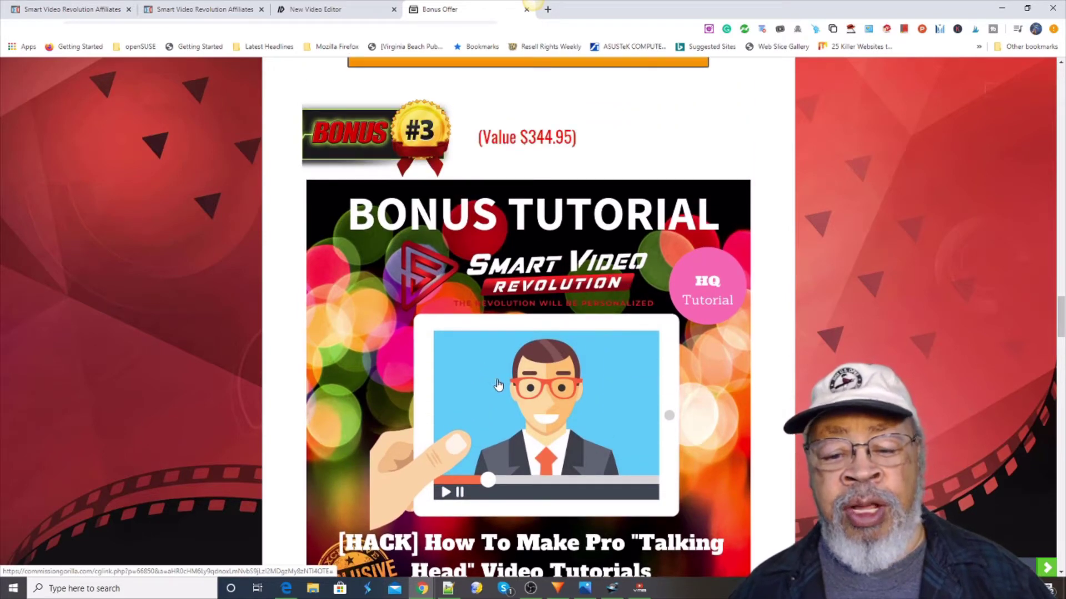
{"action": "scroll", "coordinate": [497, 385], "scroll_direction": "down", "scroll_amount": 1}
{"action": "scroll", "coordinate": [498, 385], "scroll_direction": "down", "scroll_amount": 1}
{"action": "scroll", "coordinate": [503, 382], "scroll_direction": "up", "scroll_amount": 2}
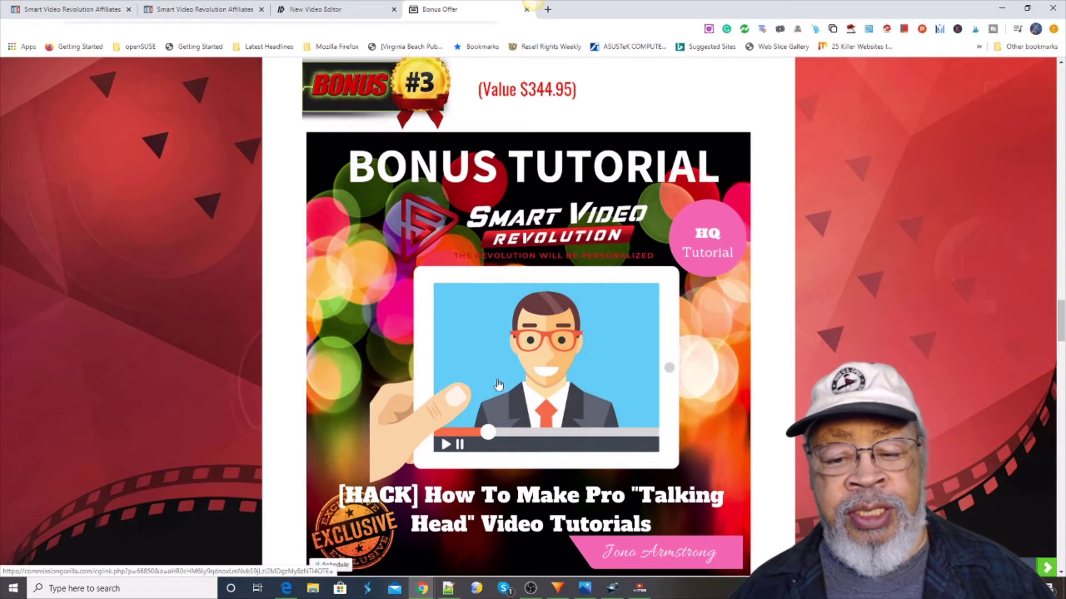
{"action": "scroll", "coordinate": [516, 372], "scroll_direction": "down", "scroll_amount": 2}
{"action": "scroll", "coordinate": [584, 342], "scroll_direction": "down", "scroll_amount": 1}
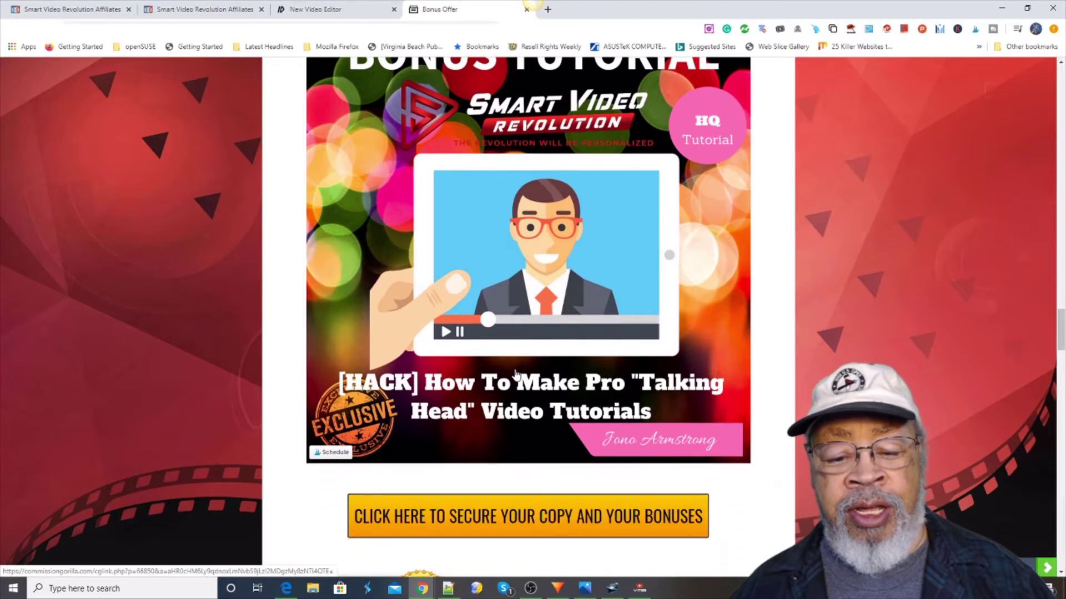
{"action": "scroll", "coordinate": [479, 333], "scroll_direction": "down", "scroll_amount": 1}
{"action": "scroll", "coordinate": [491, 348], "scroll_direction": "down", "scroll_amount": 2}
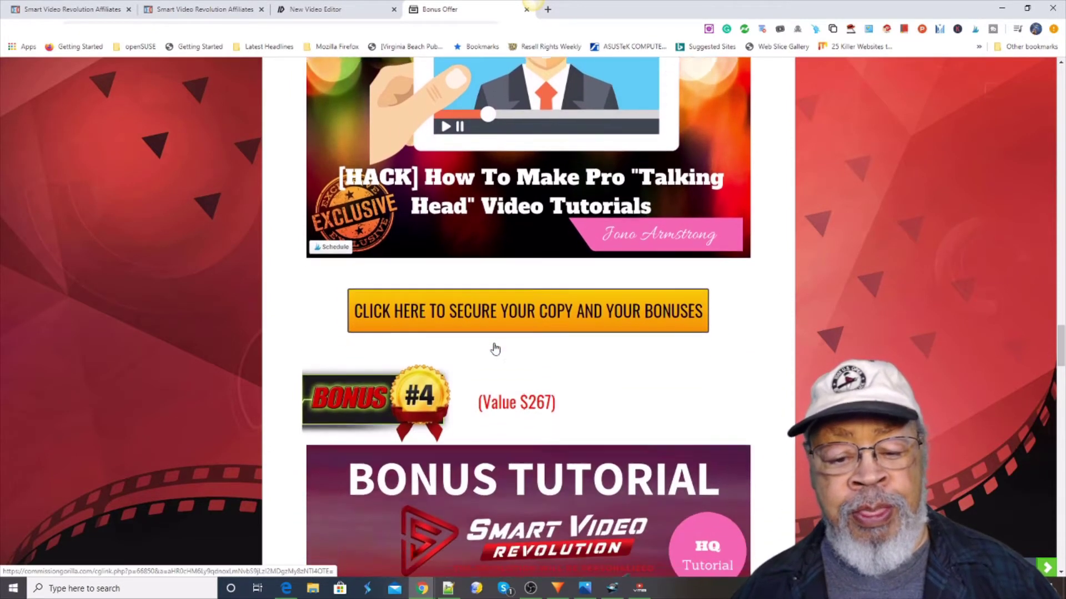
{"action": "scroll", "coordinate": [513, 338], "scroll_direction": "down", "scroll_amount": 2}
{"action": "scroll", "coordinate": [511, 340], "scroll_direction": "down", "scroll_amount": 1}
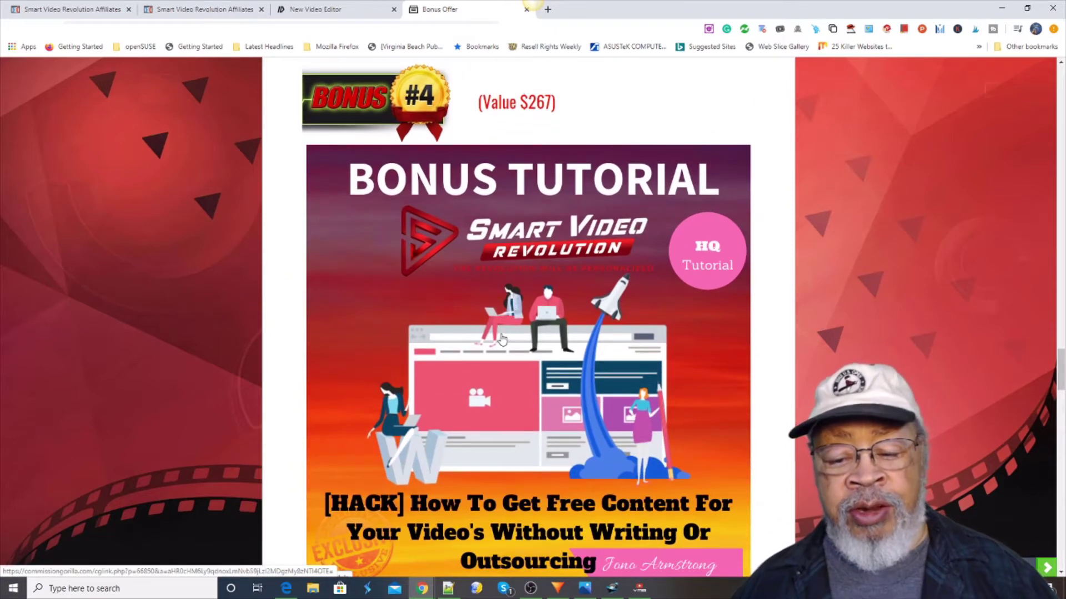
{"action": "scroll", "coordinate": [501, 340], "scroll_direction": "down", "scroll_amount": 1}
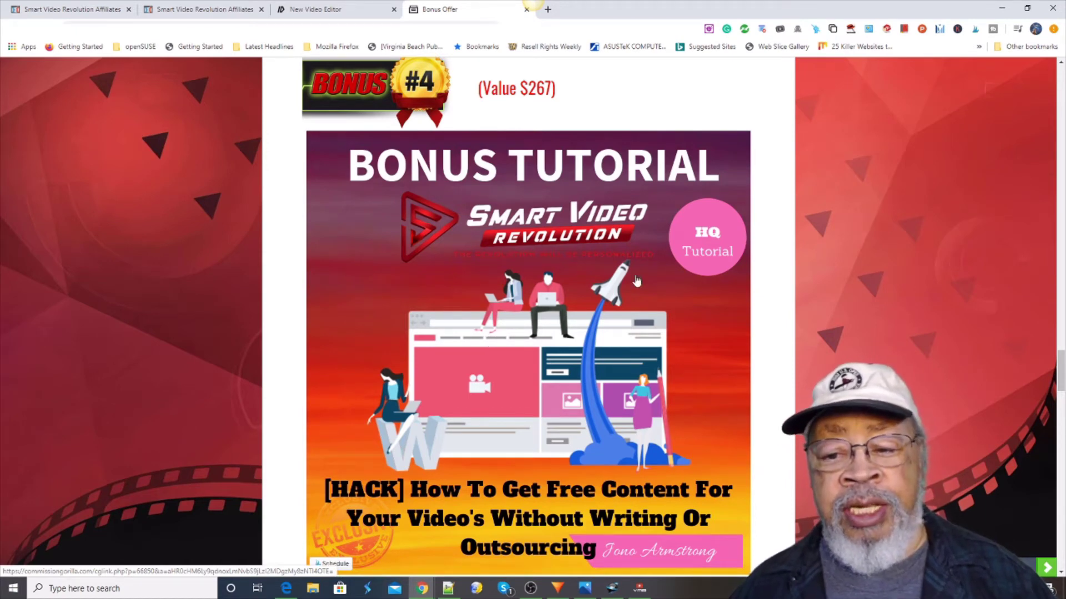
{"action": "scroll", "coordinate": [510, 364], "scroll_direction": "down", "scroll_amount": 2}
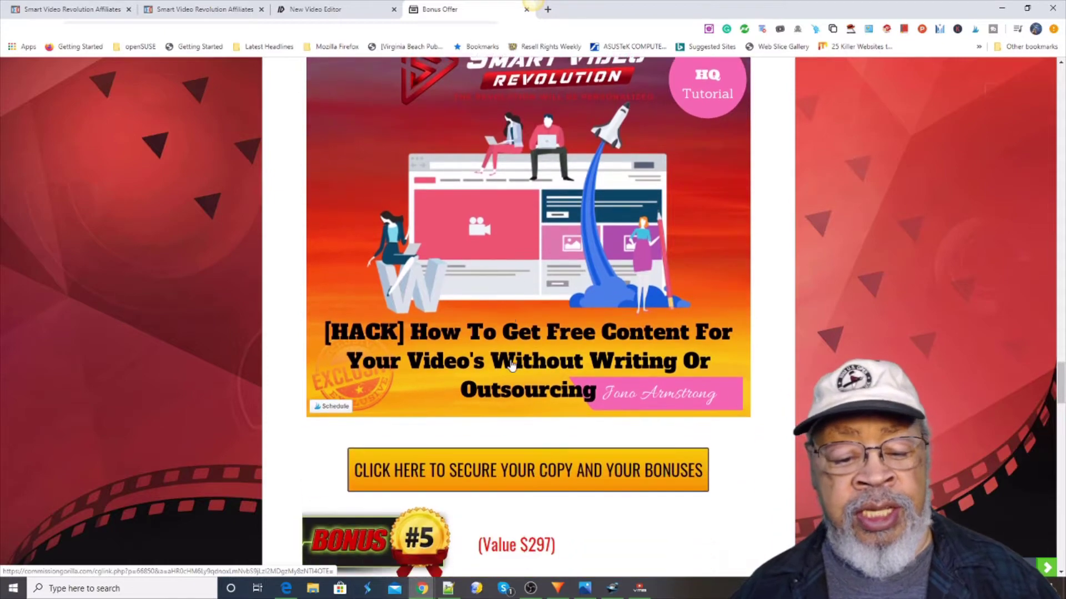
{"action": "scroll", "coordinate": [495, 228], "scroll_direction": "up", "scroll_amount": 3}
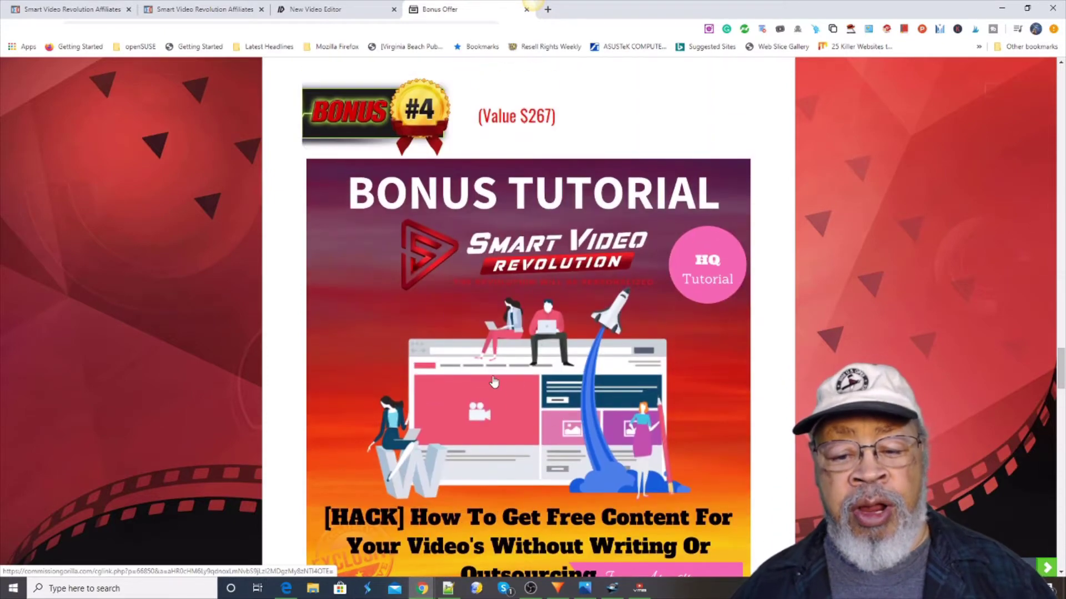
{"action": "scroll", "coordinate": [514, 392], "scroll_direction": "down", "scroll_amount": 1}
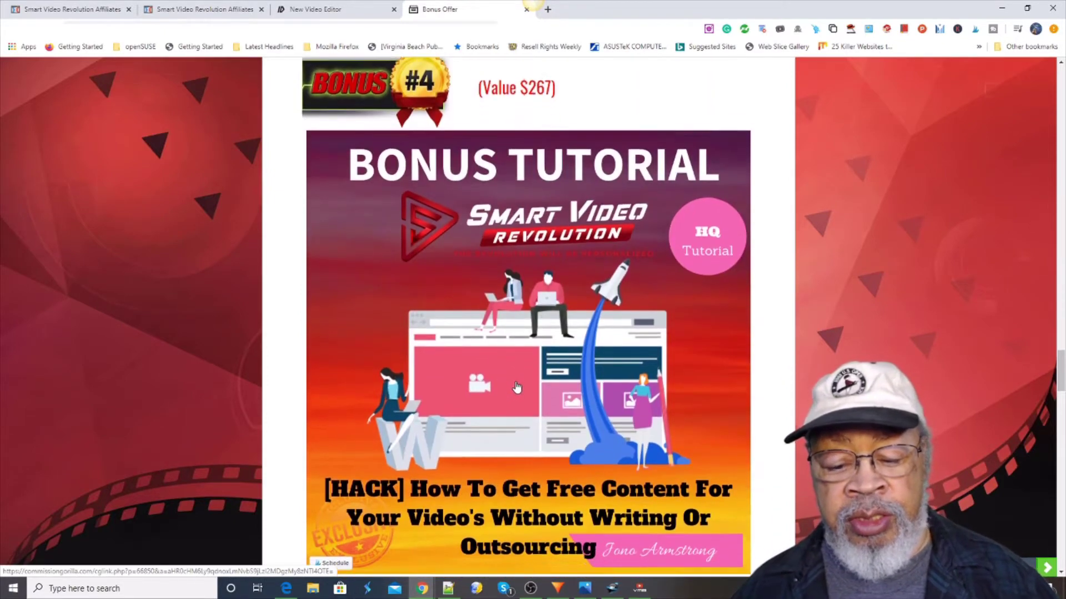
{"action": "scroll", "coordinate": [514, 392], "scroll_direction": "down", "scroll_amount": 1}
{"action": "scroll", "coordinate": [514, 392], "scroll_direction": "down", "scroll_amount": 1}
{"action": "scroll", "coordinate": [539, 367], "scroll_direction": "down", "scroll_amount": 2}
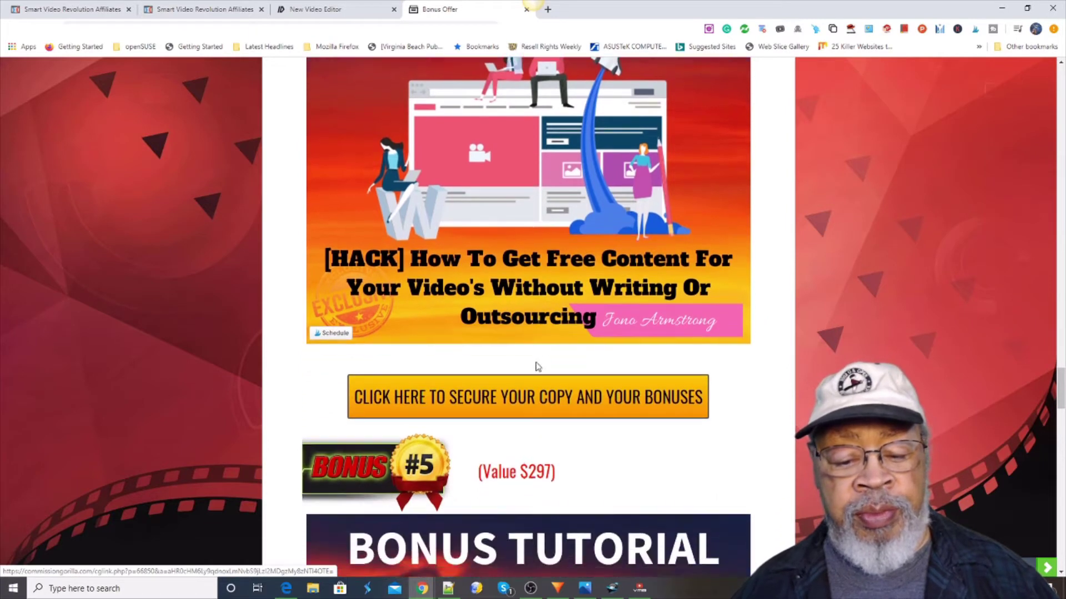
{"action": "scroll", "coordinate": [536, 367], "scroll_direction": "down", "scroll_amount": 2}
{"action": "scroll", "coordinate": [533, 370], "scroll_direction": "down", "scroll_amount": 2}
{"action": "scroll", "coordinate": [533, 370], "scroll_direction": "down", "scroll_amount": 1}
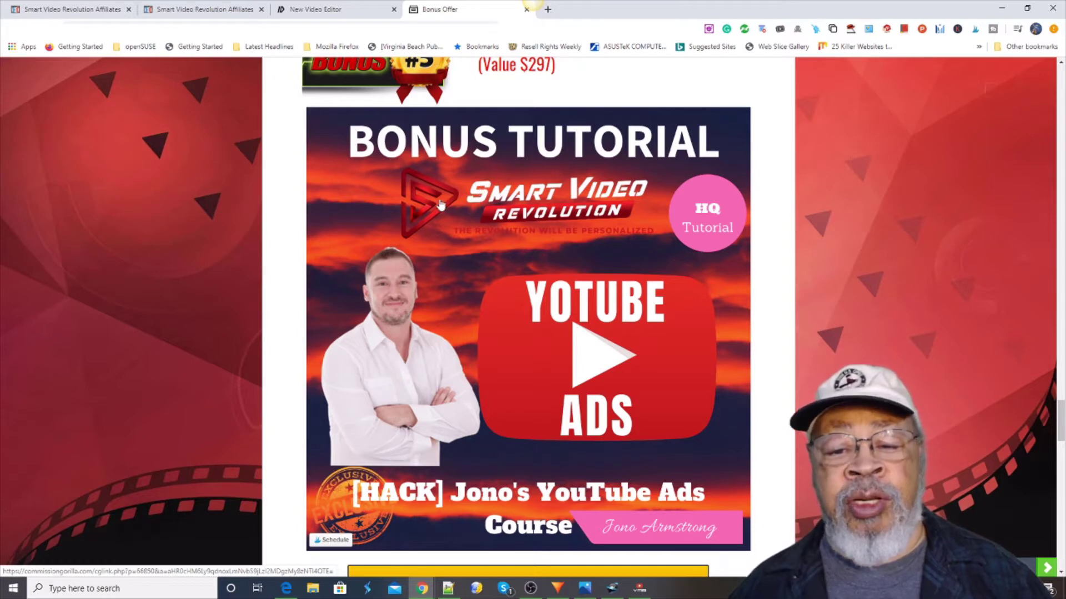
{"action": "scroll", "coordinate": [450, 242], "scroll_direction": "down", "scroll_amount": 2}
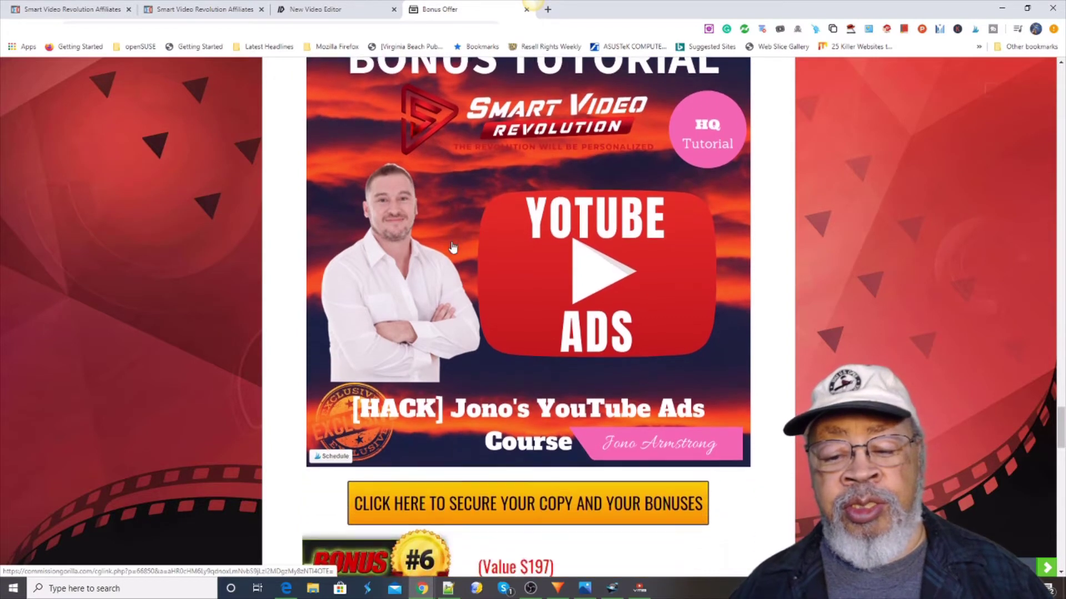
{"action": "scroll", "coordinate": [454, 250], "scroll_direction": "down", "scroll_amount": 1}
{"action": "scroll", "coordinate": [455, 250], "scroll_direction": "down", "scroll_amount": 1}
{"action": "scroll", "coordinate": [455, 248], "scroll_direction": "down", "scroll_amount": 2}
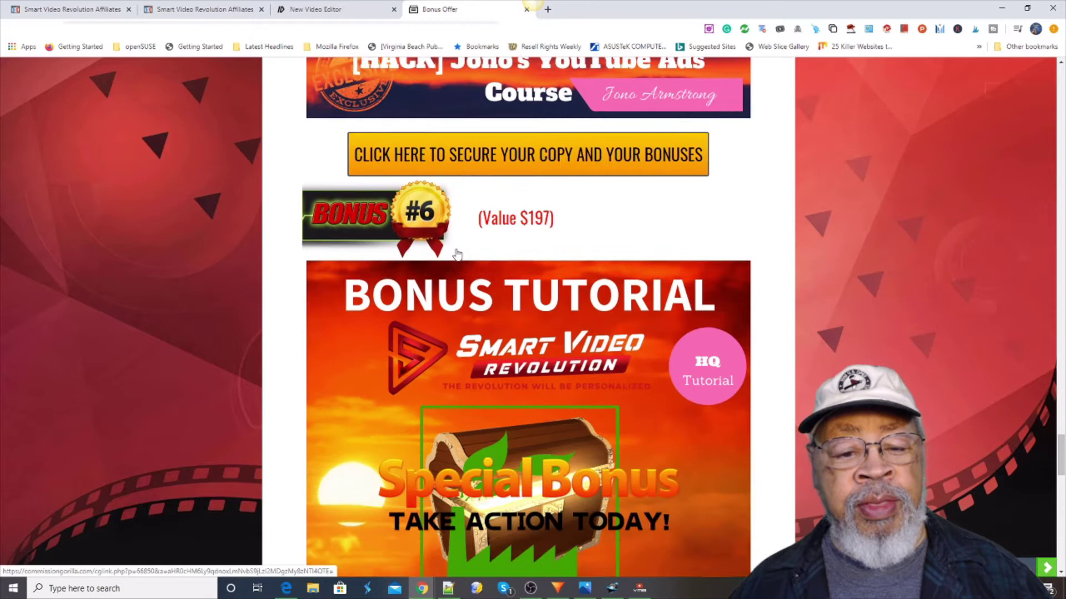
{"action": "scroll", "coordinate": [463, 259], "scroll_direction": "down", "scroll_amount": 1}
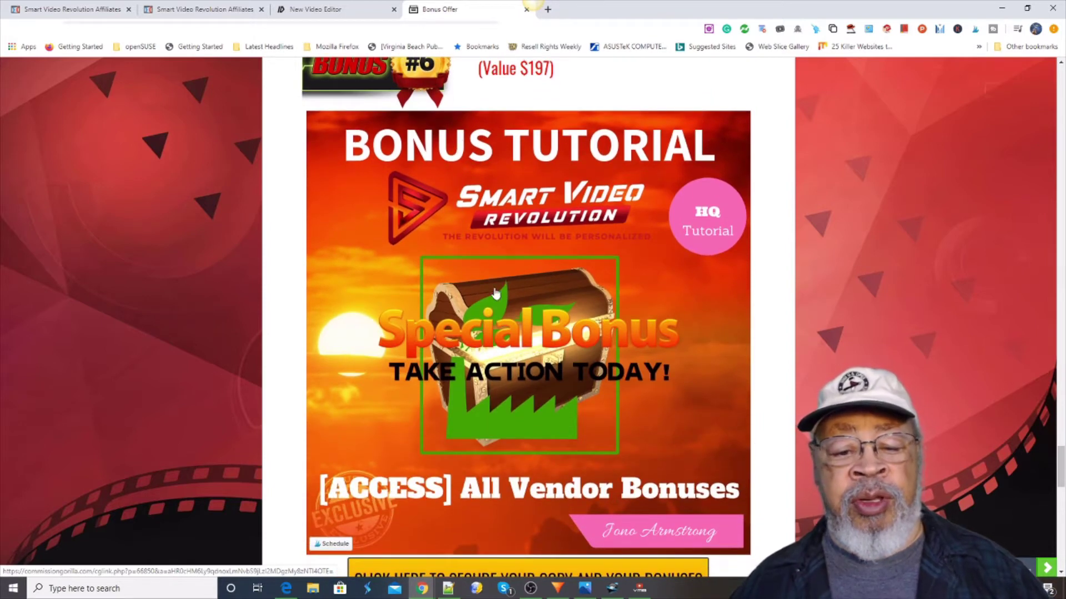
{"action": "scroll", "coordinate": [459, 370], "scroll_direction": "down", "scroll_amount": 1}
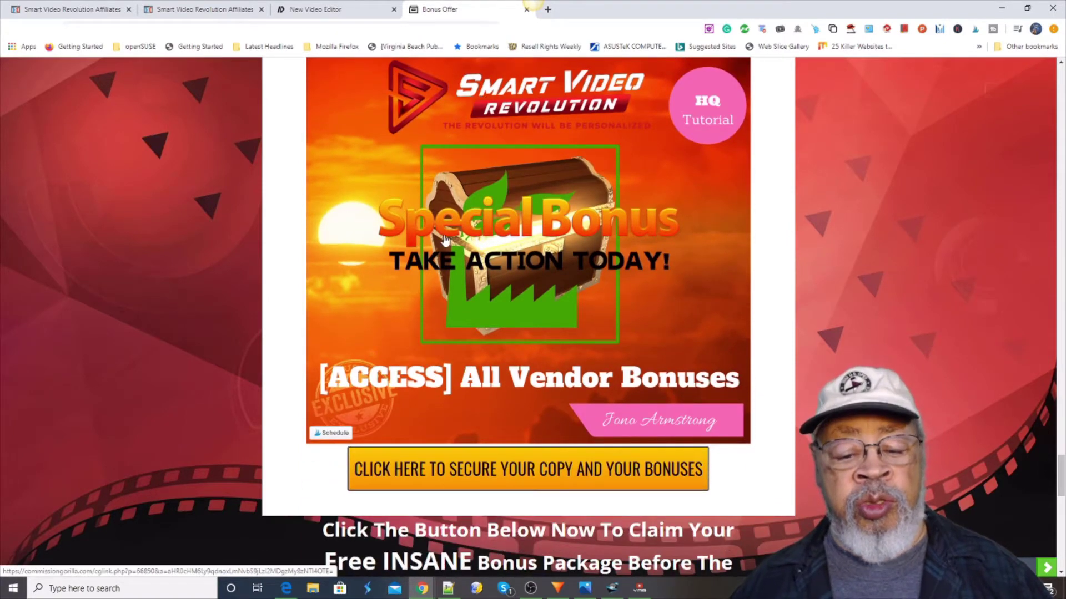
{"action": "scroll", "coordinate": [450, 250], "scroll_direction": "down", "scroll_amount": 3}
{"action": "scroll", "coordinate": [452, 267], "scroll_direction": "down", "scroll_amount": 2}
{"action": "scroll", "coordinate": [452, 274], "scroll_direction": "down", "scroll_amount": 2}
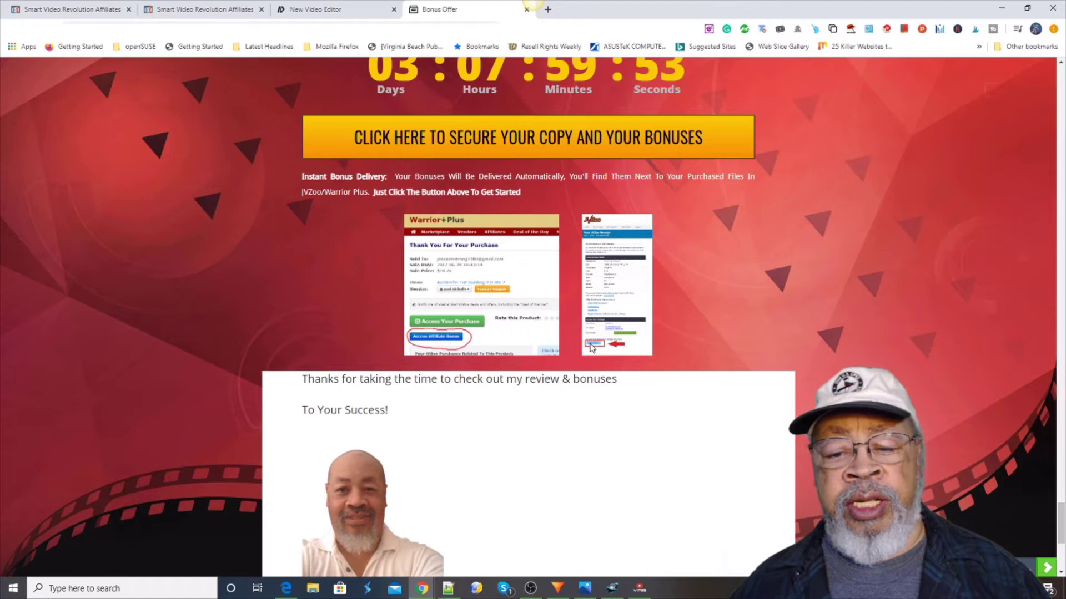
{"action": "mouse_move", "coordinate": [585, 588]}
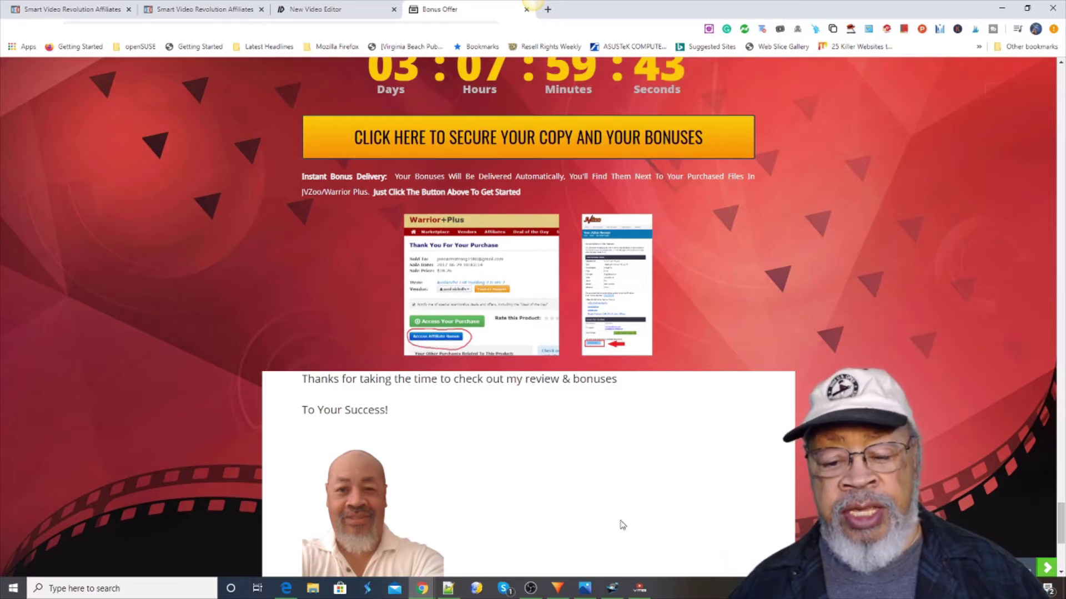
Bring up BP_pic.png in Photos from the taskbar to view the bonus access links
{"action": "left_click", "coordinate": [585, 590]}
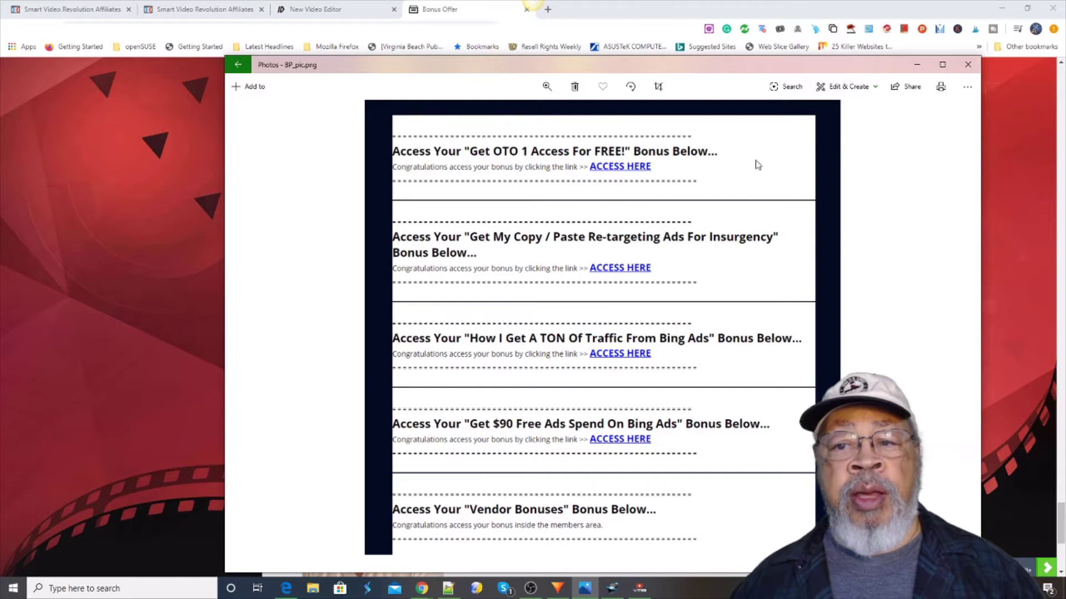
Minimize the Photos window showing the bonus image to return to Chrome
{"action": "left_click", "coordinate": [918, 67]}
{"action": "scroll", "coordinate": [554, 412], "scroll_direction": "up", "scroll_amount": 2}
{"action": "scroll", "coordinate": [546, 421], "scroll_direction": "up", "scroll_amount": 2}
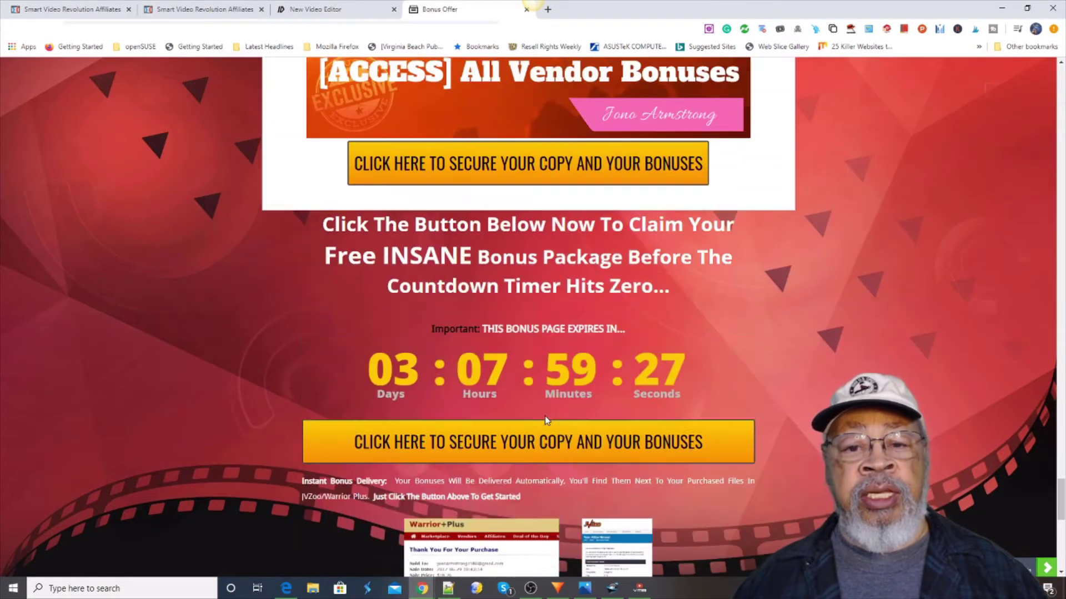
{"action": "scroll", "coordinate": [546, 421], "scroll_direction": "up", "scroll_amount": 2}
{"action": "scroll", "coordinate": [546, 421], "scroll_direction": "up", "scroll_amount": 2}
{"action": "scroll", "coordinate": [545, 421], "scroll_direction": "up", "scroll_amount": 2}
{"action": "scroll", "coordinate": [546, 420], "scroll_direction": "up", "scroll_amount": 2}
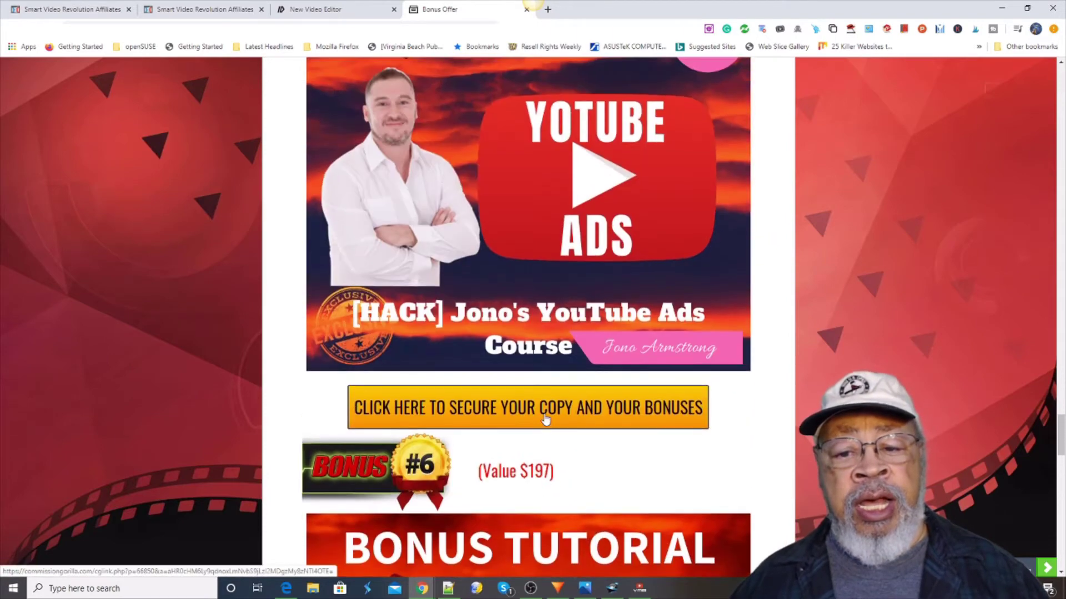
{"action": "scroll", "coordinate": [545, 421], "scroll_direction": "up", "scroll_amount": 3}
{"action": "scroll", "coordinate": [545, 420], "scroll_direction": "up", "scroll_amount": 2}
{"action": "scroll", "coordinate": [549, 450], "scroll_direction": "up", "scroll_amount": 2}
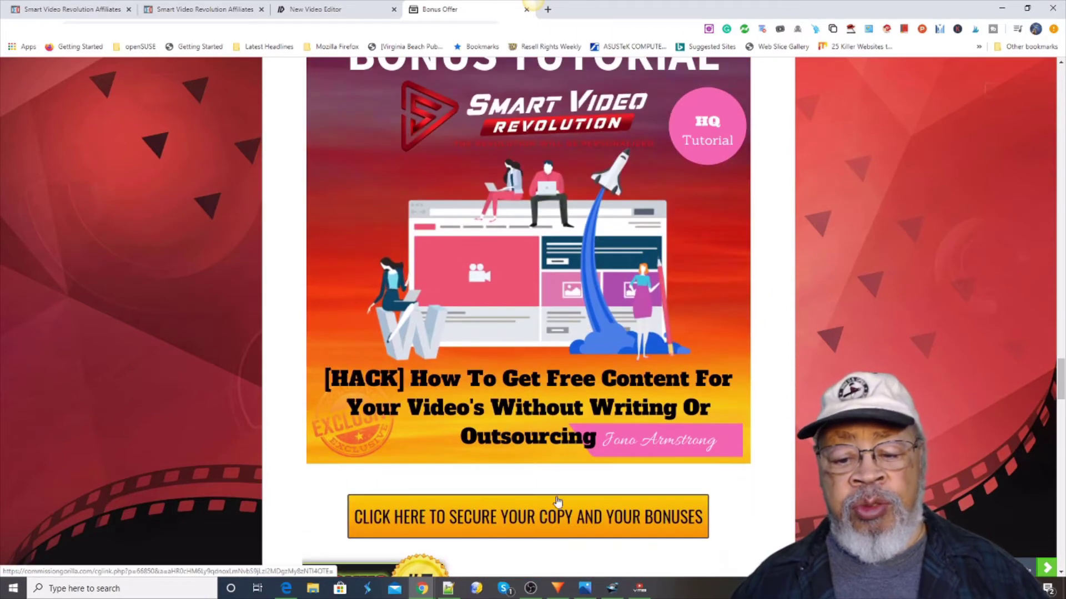
{"action": "scroll", "coordinate": [512, 471], "scroll_direction": "up", "scroll_amount": 3}
{"action": "scroll", "coordinate": [517, 466], "scroll_direction": "up", "scroll_amount": 3}
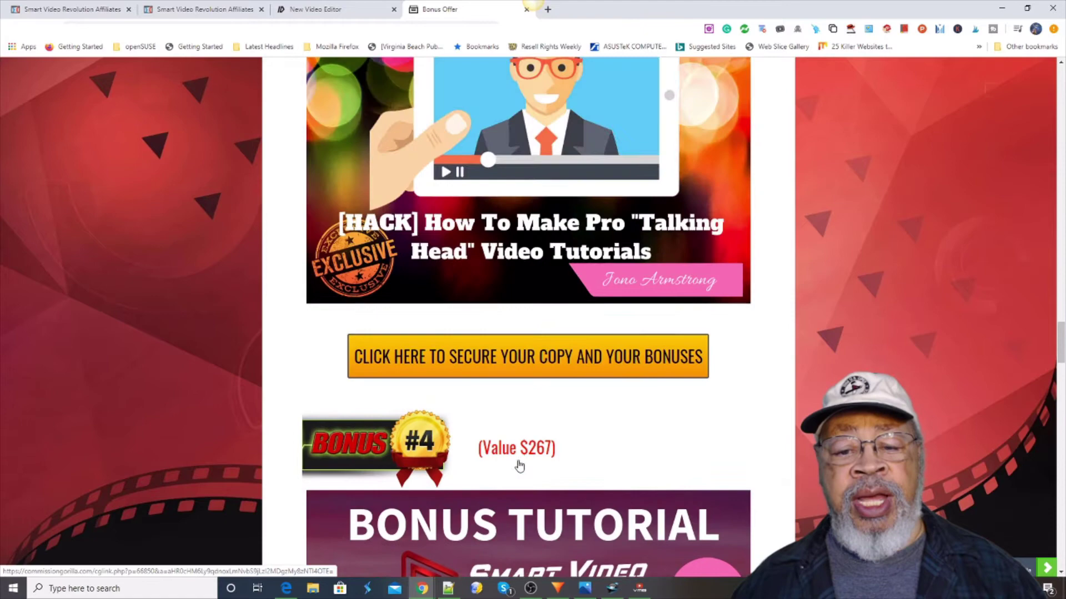
{"action": "scroll", "coordinate": [519, 463], "scroll_direction": "up", "scroll_amount": 2}
{"action": "scroll", "coordinate": [523, 466], "scroll_direction": "up", "scroll_amount": 2}
{"action": "scroll", "coordinate": [523, 467], "scroll_direction": "up", "scroll_amount": 2}
{"action": "scroll", "coordinate": [523, 467], "scroll_direction": "up", "scroll_amount": 2}
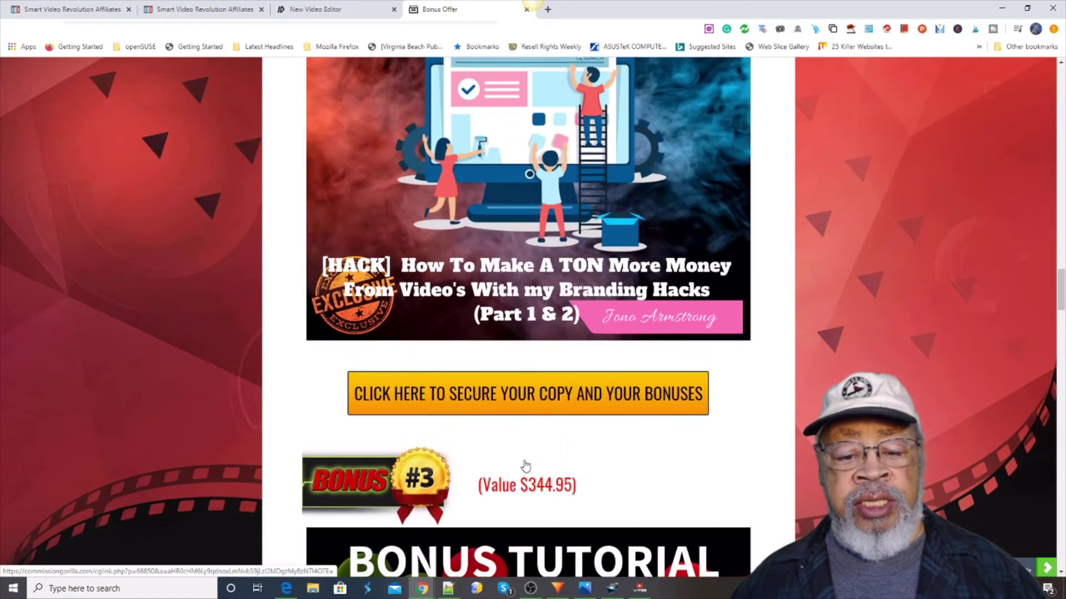
{"action": "scroll", "coordinate": [525, 467], "scroll_direction": "up", "scroll_amount": 2}
{"action": "scroll", "coordinate": [527, 468], "scroll_direction": "up", "scroll_amount": 2}
{"action": "scroll", "coordinate": [526, 469], "scroll_direction": "up", "scroll_amount": 2}
{"action": "scroll", "coordinate": [526, 470], "scroll_direction": "up", "scroll_amount": 2}
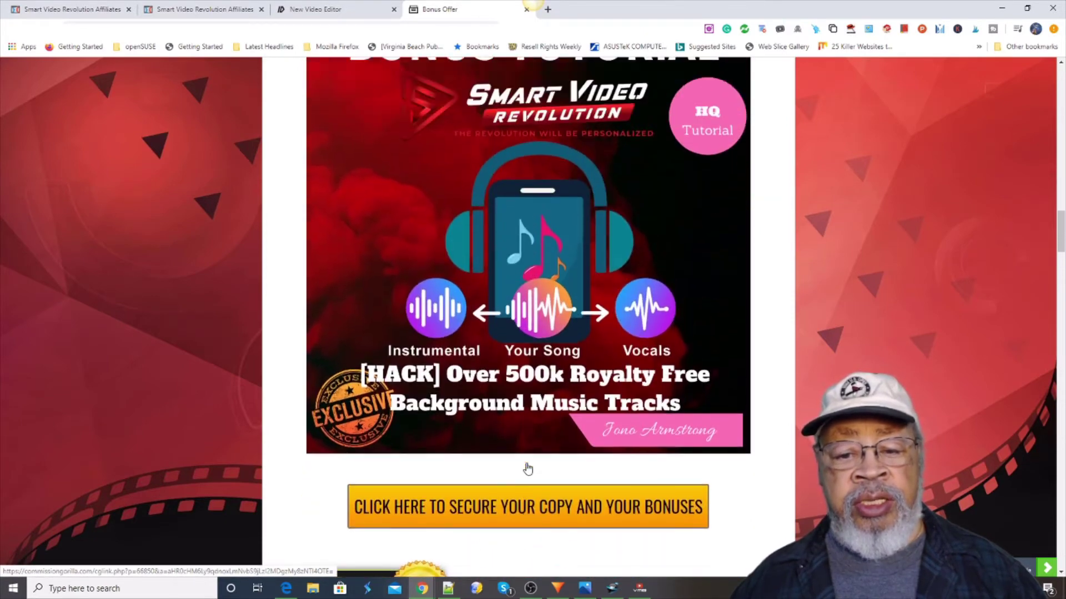
{"action": "scroll", "coordinate": [529, 470], "scroll_direction": "up", "scroll_amount": 3}
{"action": "scroll", "coordinate": [531, 472], "scroll_direction": "up", "scroll_amount": 3}
{"action": "scroll", "coordinate": [530, 472], "scroll_direction": "up", "scroll_amount": 3}
{"action": "scroll", "coordinate": [531, 471], "scroll_direction": "up", "scroll_amount": 3}
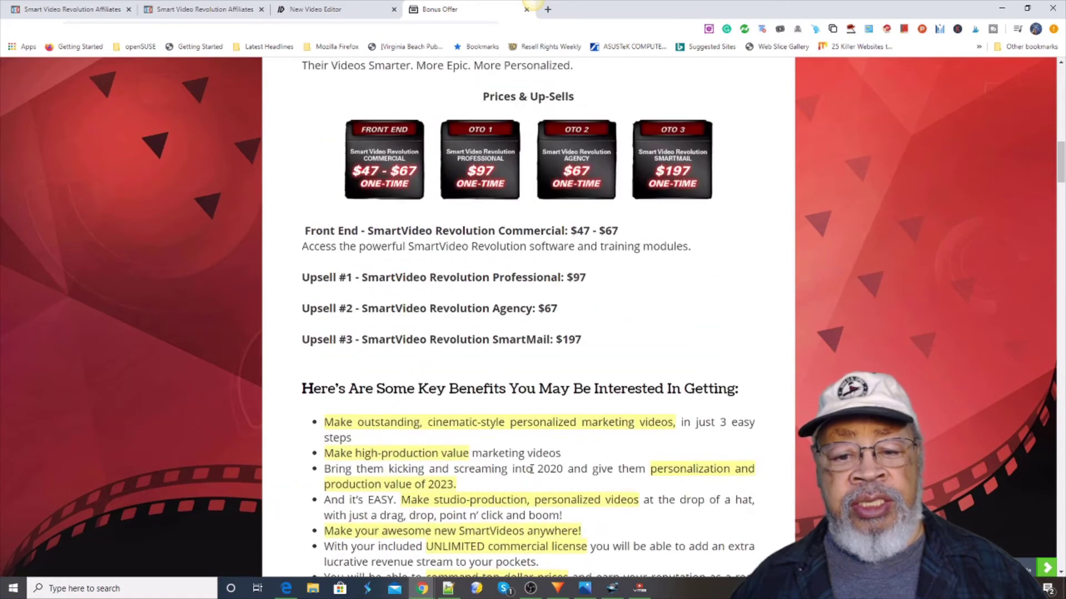
{"action": "scroll", "coordinate": [533, 471], "scroll_direction": "up", "scroll_amount": 3}
{"action": "scroll", "coordinate": [533, 468], "scroll_direction": "up", "scroll_amount": 3}
{"action": "scroll", "coordinate": [541, 480], "scroll_direction": "up", "scroll_amount": 2}
{"action": "scroll", "coordinate": [553, 494], "scroll_direction": "up", "scroll_amount": 3}
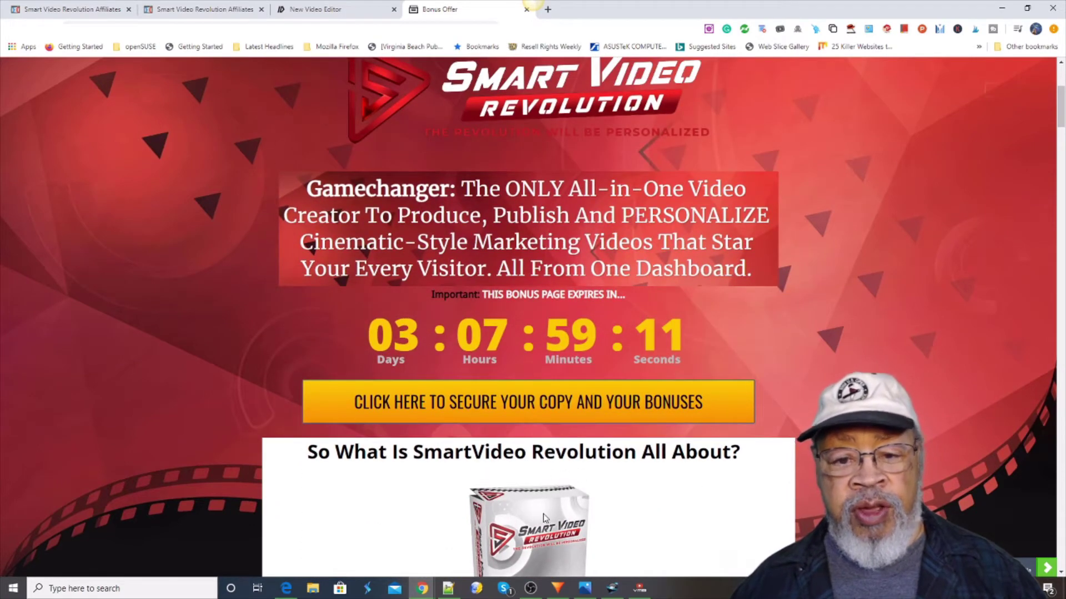
{"action": "scroll", "coordinate": [542, 517], "scroll_direction": "up", "scroll_amount": 3}
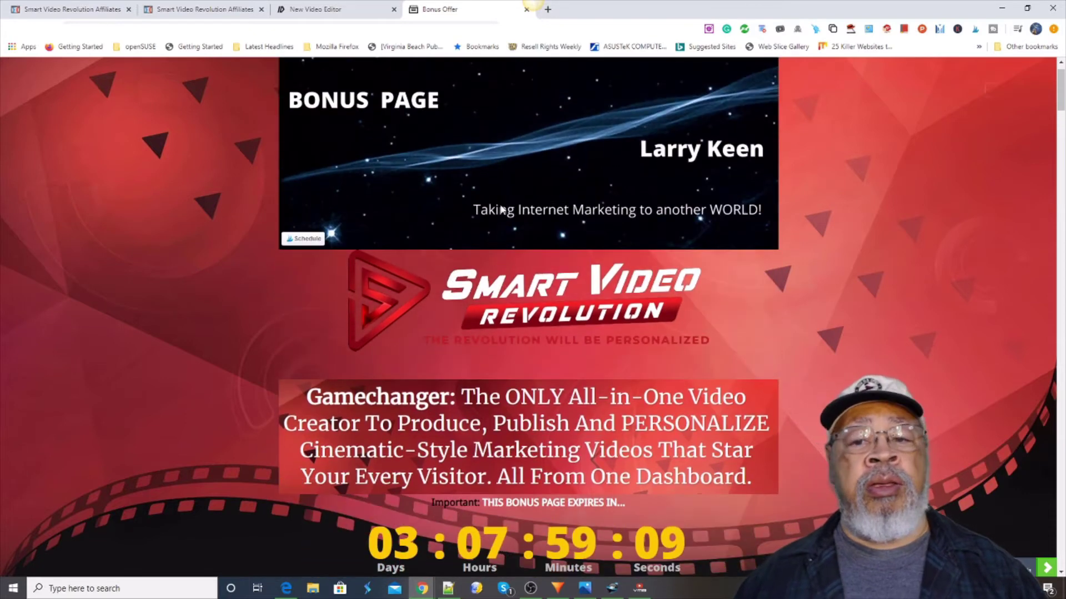
{"action": "scroll", "coordinate": [483, 153], "scroll_direction": "up", "scroll_amount": 1}
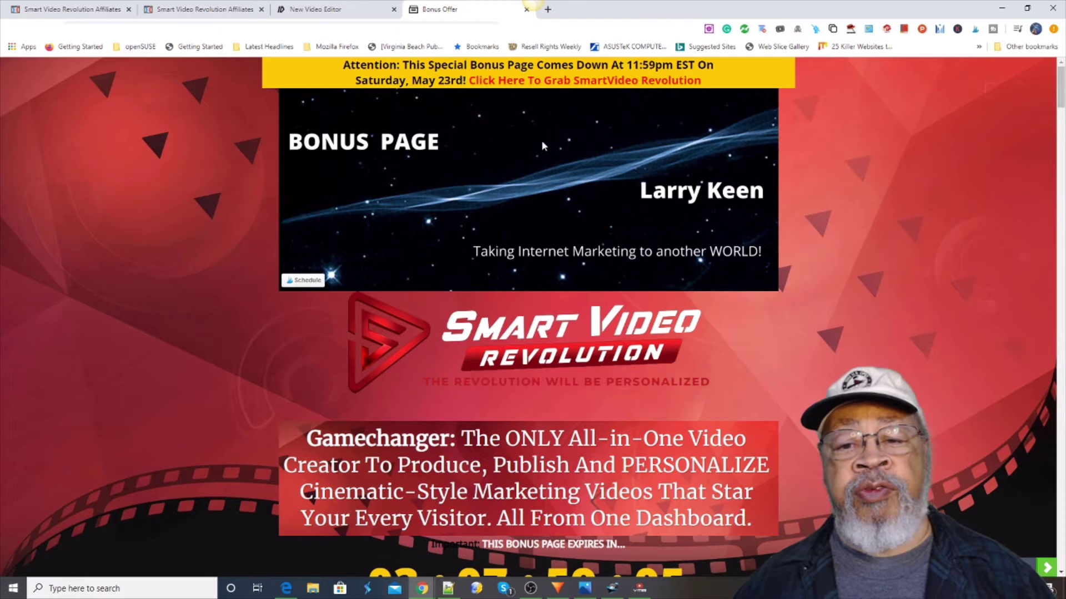
Switch to the New Video Editor tab to show VideoRemix with its three uploaded videos
{"action": "left_click", "coordinate": [366, 10]}
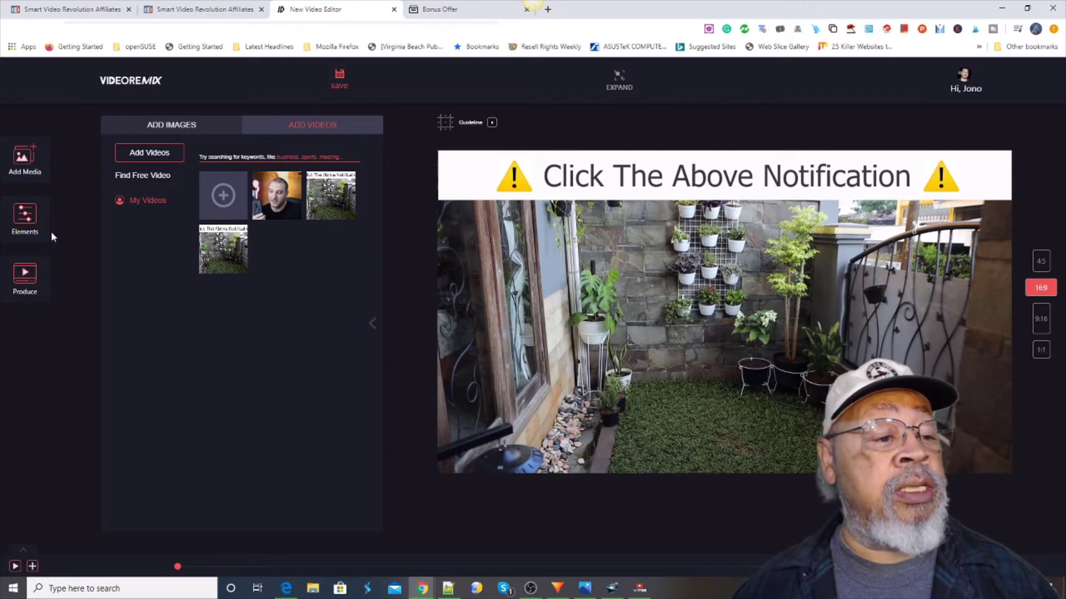
Check the Elements panel, then show the Produce panel's Email, Social and Watch options
{"action": "left_click", "coordinate": [25, 218]}
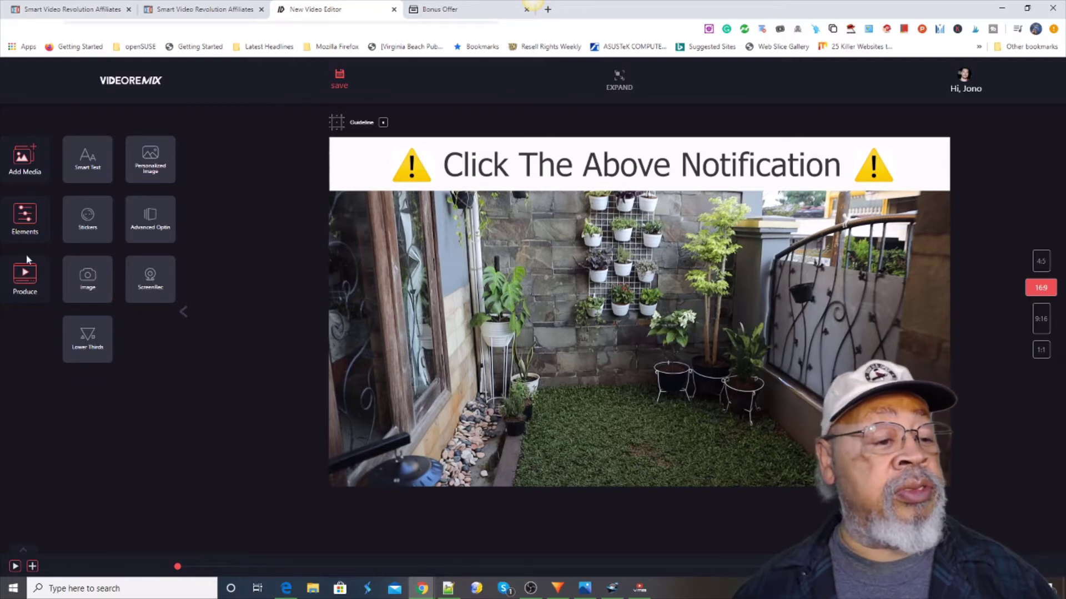
{"action": "left_click", "coordinate": [25, 276]}
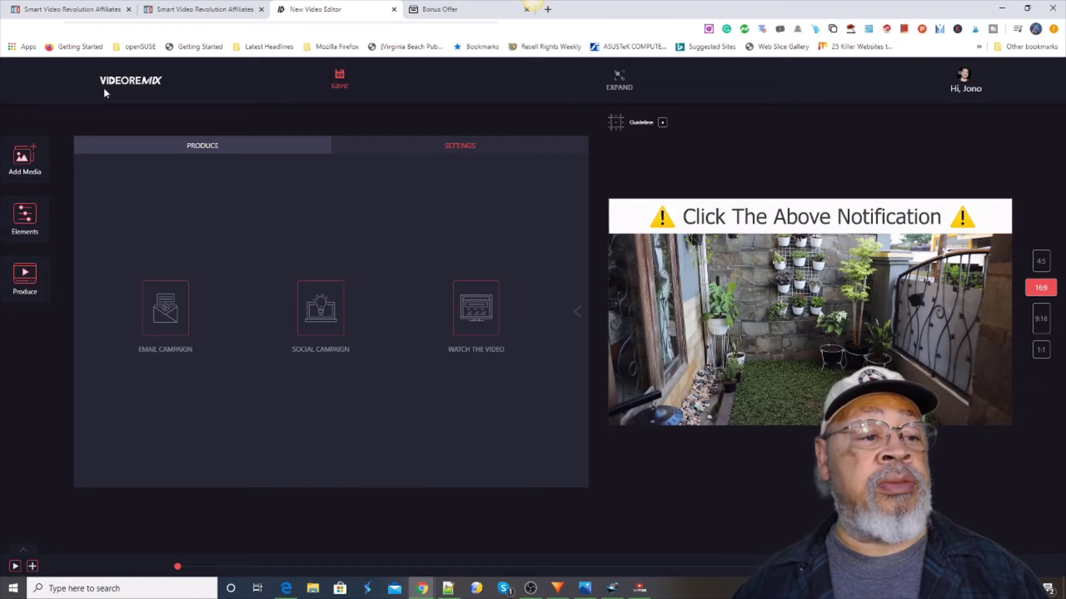
Return to the Add Media panel listing the uploaded videos
{"action": "left_click", "coordinate": [24, 162]}
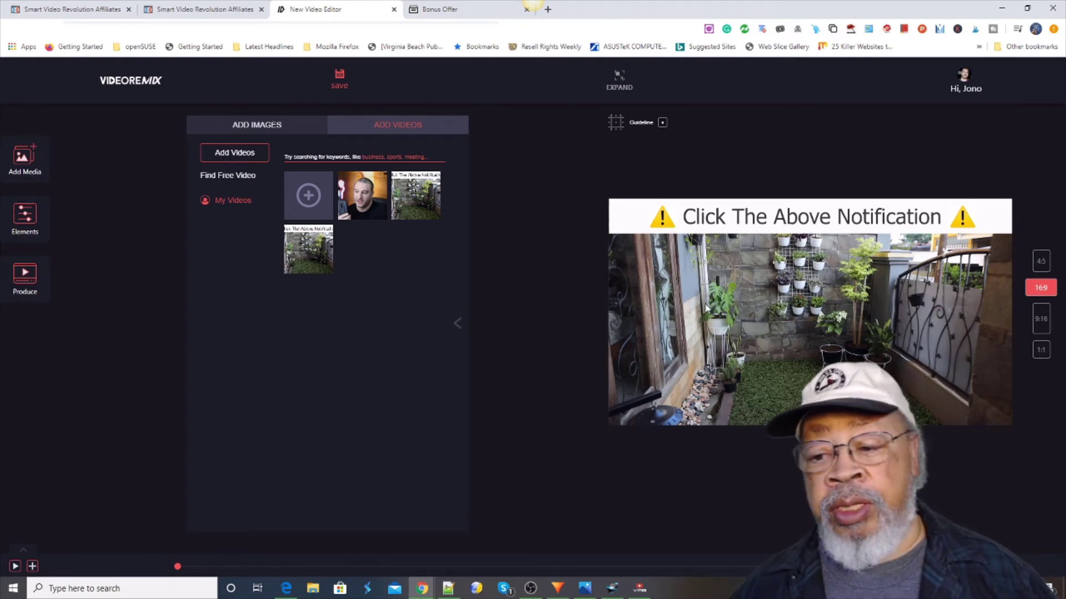
{"action": "left_click", "coordinate": [15, 568]}
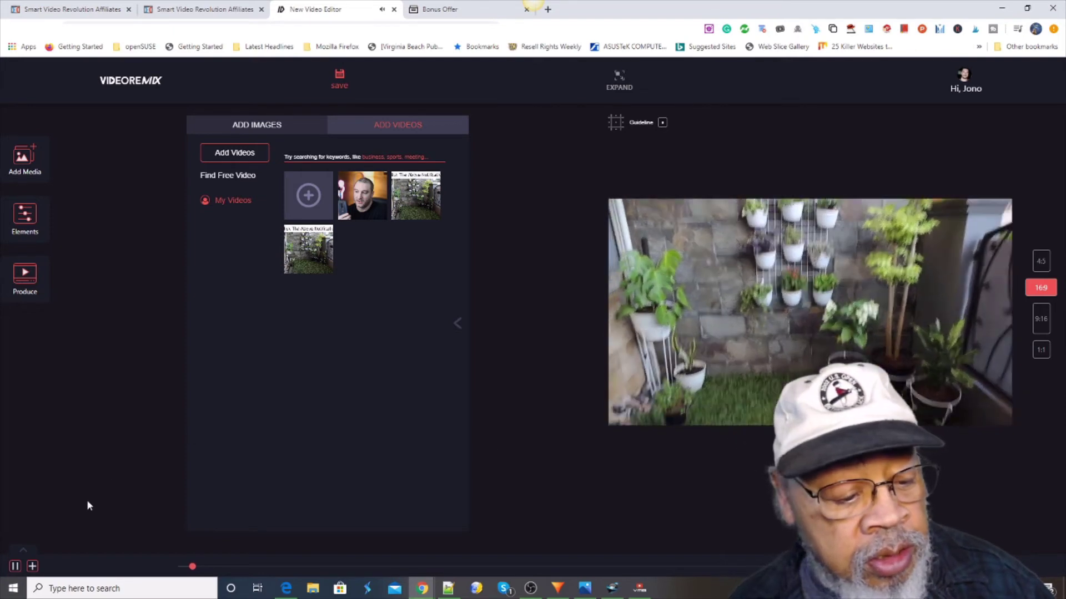
{"action": "left_click", "coordinate": [14, 566]}
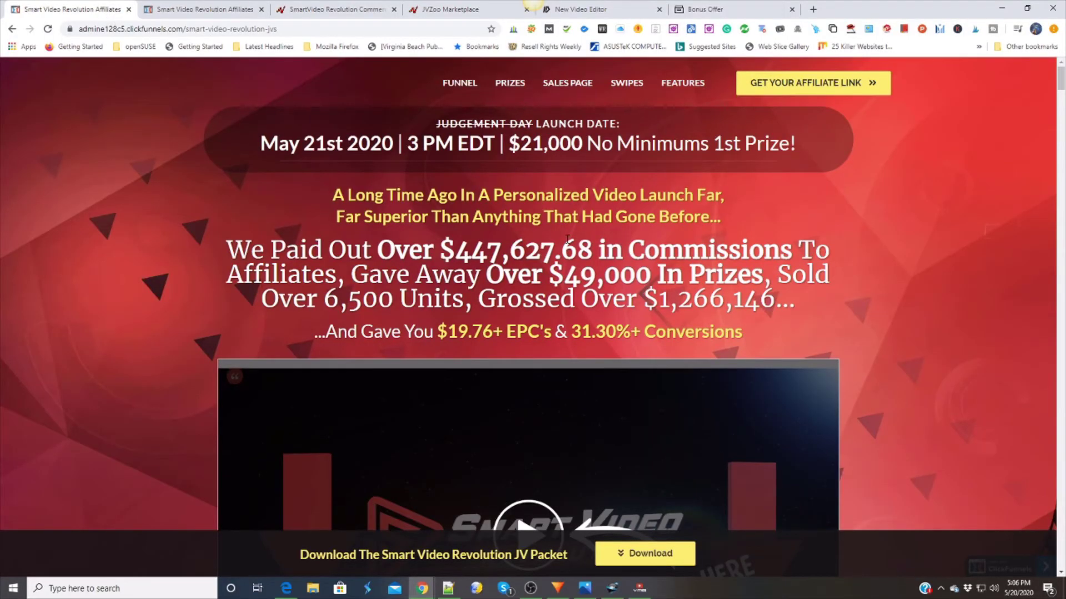
{"action": "scroll", "coordinate": [590, 227], "scroll_direction": "down", "scroll_amount": 2}
{"action": "scroll", "coordinate": [590, 227], "scroll_direction": "down", "scroll_amount": 1}
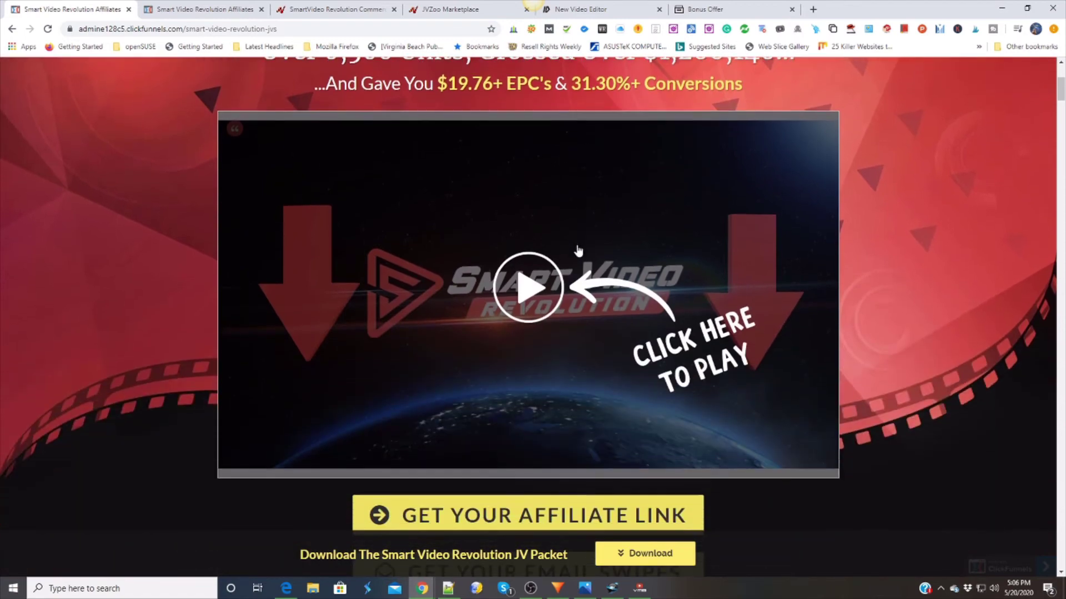
{"action": "scroll", "coordinate": [583, 241], "scroll_direction": "down", "scroll_amount": 3}
{"action": "scroll", "coordinate": [573, 255], "scroll_direction": "down", "scroll_amount": 3}
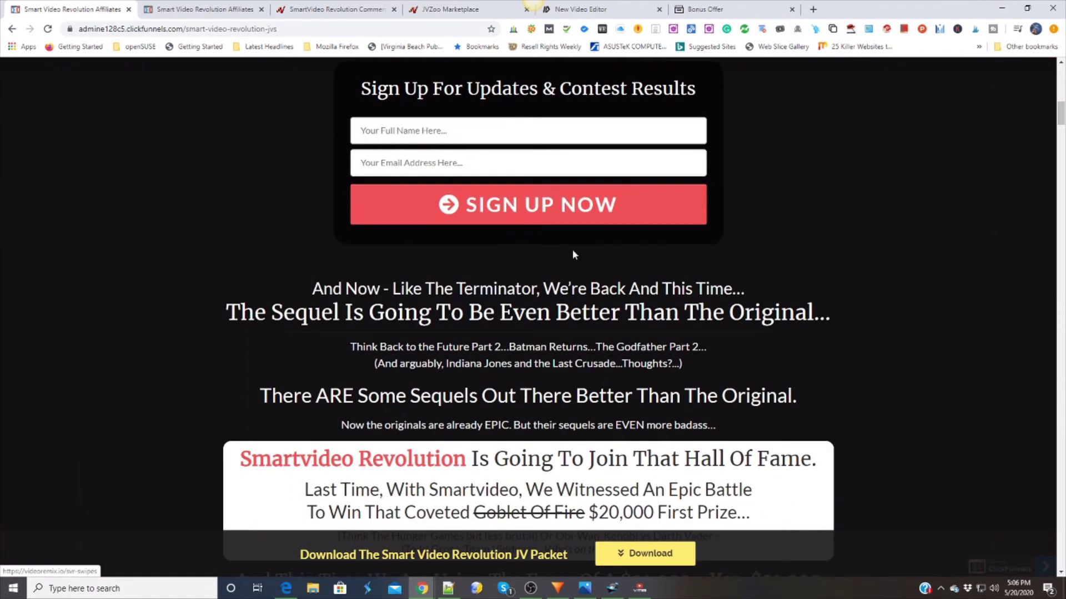
{"action": "scroll", "coordinate": [572, 249], "scroll_direction": "down", "scroll_amount": 3}
{"action": "scroll", "coordinate": [573, 249], "scroll_direction": "down", "scroll_amount": 1}
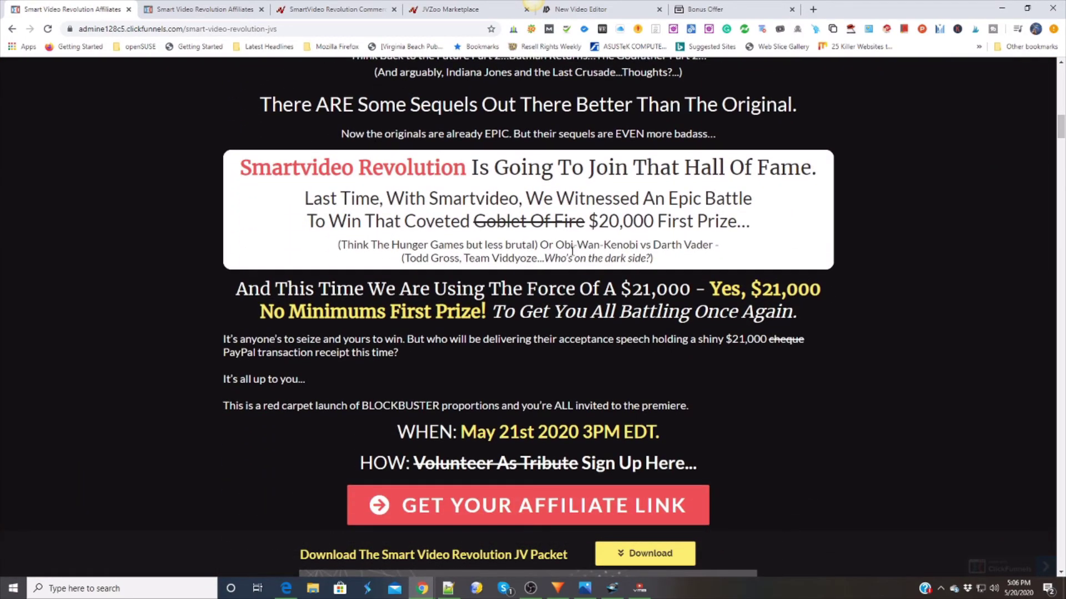
{"action": "scroll", "coordinate": [572, 249], "scroll_direction": "down", "scroll_amount": 3}
{"action": "scroll", "coordinate": [572, 249], "scroll_direction": "down", "scroll_amount": 1}
{"action": "scroll", "coordinate": [570, 254], "scroll_direction": "down", "scroll_amount": 3}
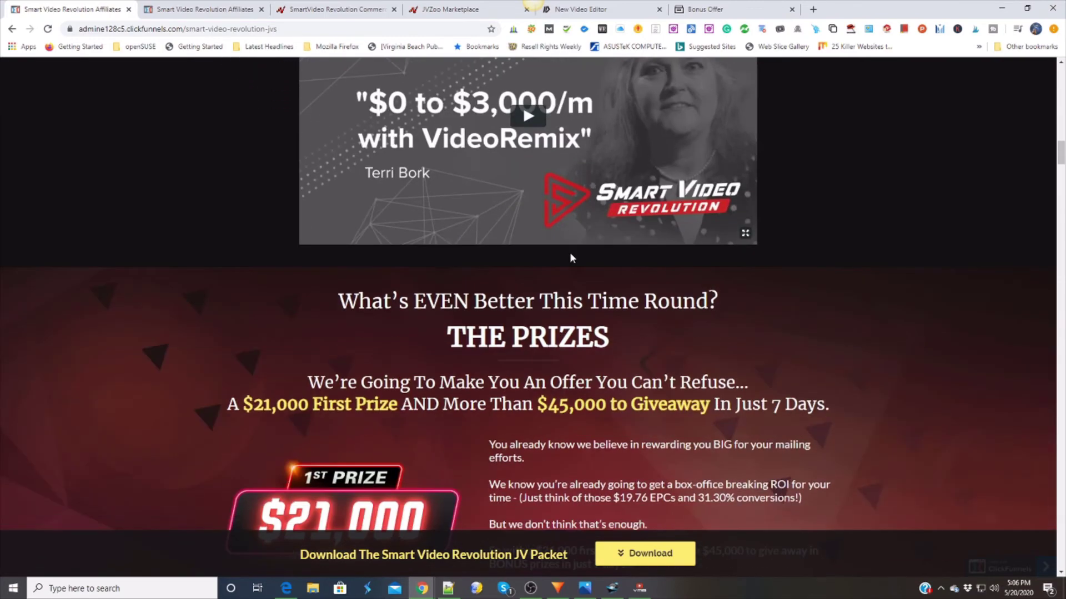
{"action": "scroll", "coordinate": [570, 259], "scroll_direction": "up", "scroll_amount": 1}
{"action": "scroll", "coordinate": [572, 261], "scroll_direction": "up", "scroll_amount": 2}
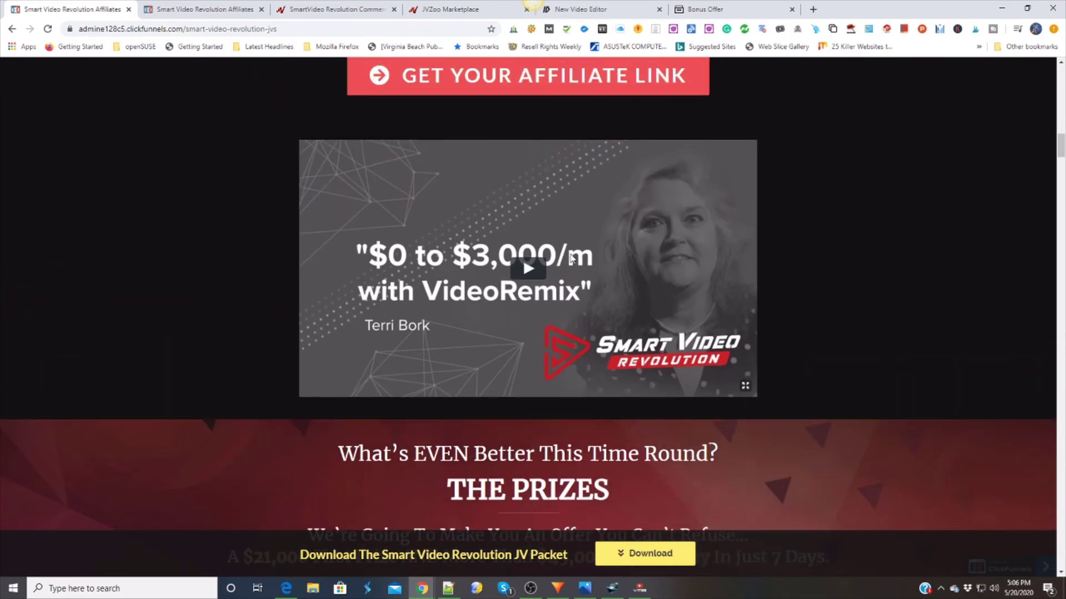
{"action": "scroll", "coordinate": [571, 259], "scroll_direction": "up", "scroll_amount": 2}
{"action": "scroll", "coordinate": [570, 254], "scroll_direction": "up", "scroll_amount": 2}
{"action": "scroll", "coordinate": [571, 253], "scroll_direction": "up", "scroll_amount": 3}
{"action": "scroll", "coordinate": [572, 260], "scroll_direction": "up", "scroll_amount": 3}
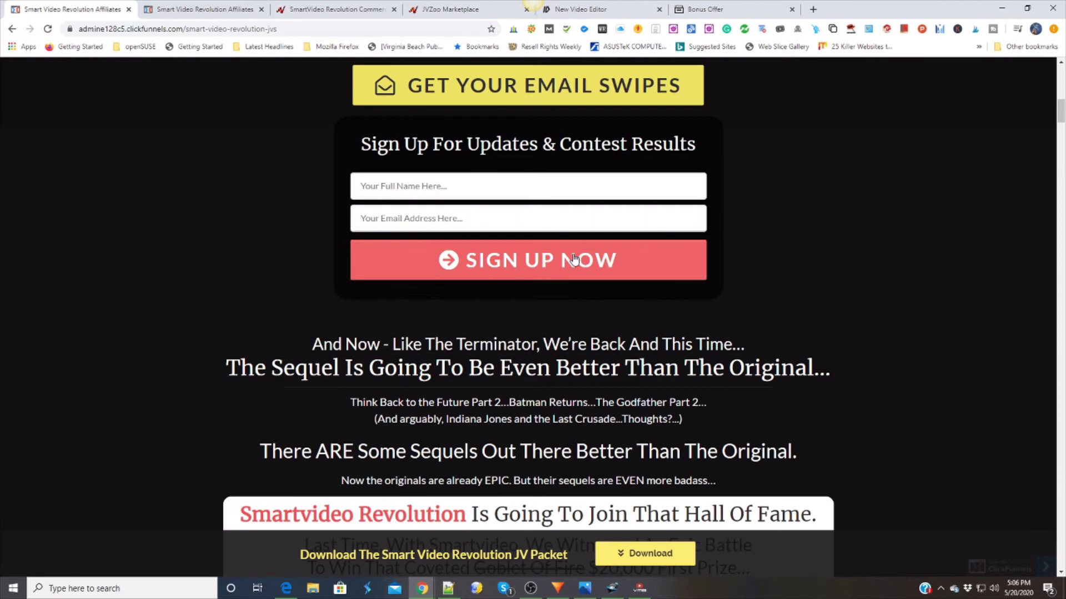
{"action": "scroll", "coordinate": [573, 259], "scroll_direction": "up", "scroll_amount": 3}
{"action": "scroll", "coordinate": [573, 260], "scroll_direction": "up", "scroll_amount": 5}
{"action": "scroll", "coordinate": [572, 259], "scroll_direction": "up", "scroll_amount": 3}
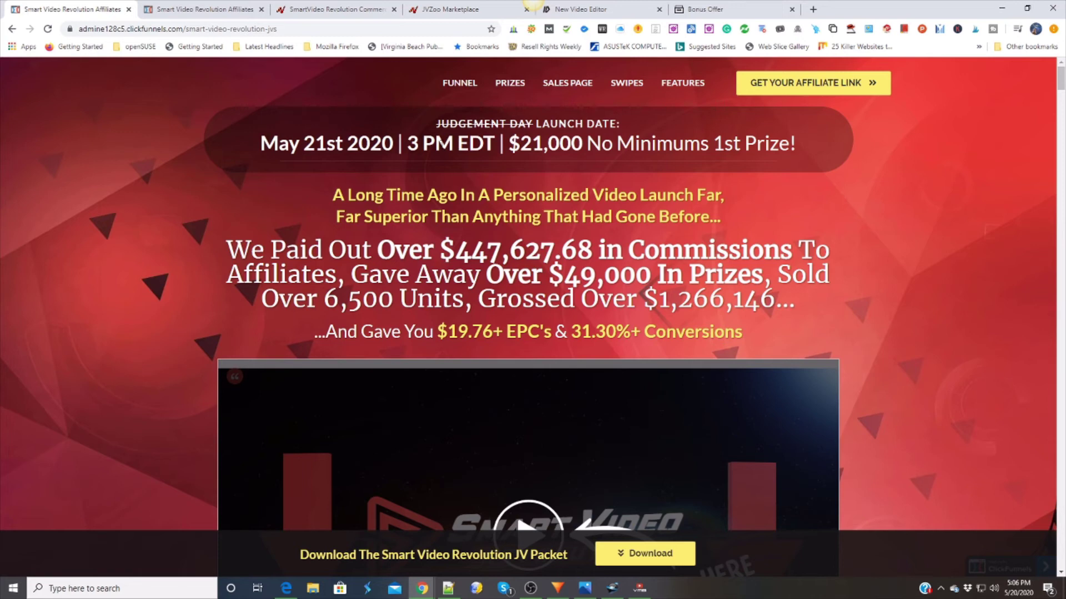
{"action": "scroll", "coordinate": [425, 144], "scroll_direction": "down", "scroll_amount": 3}
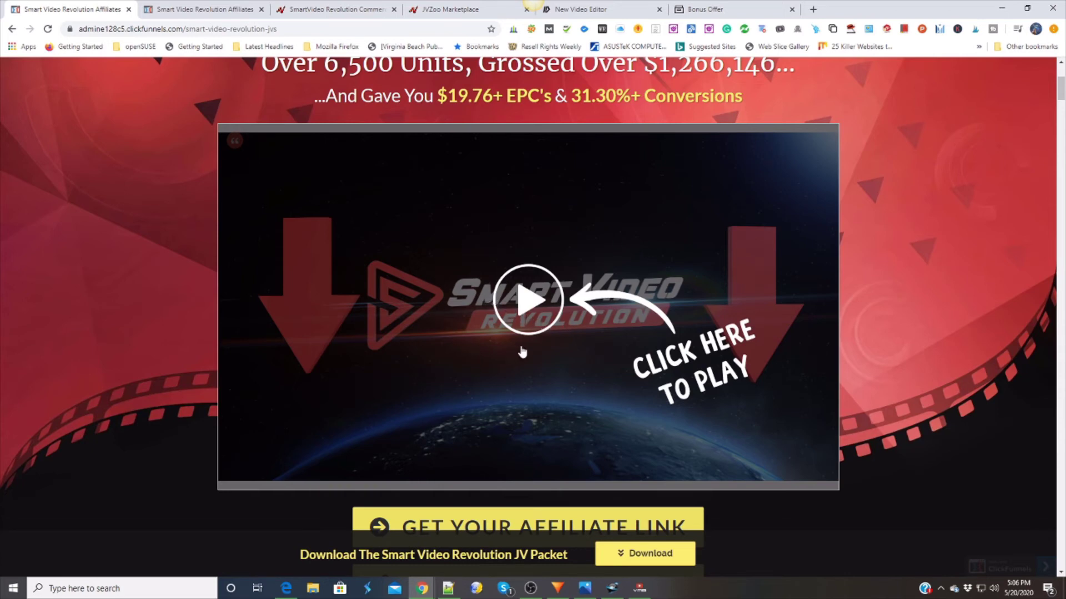
{"action": "scroll", "coordinate": [547, 357], "scroll_direction": "up", "scroll_amount": 1}
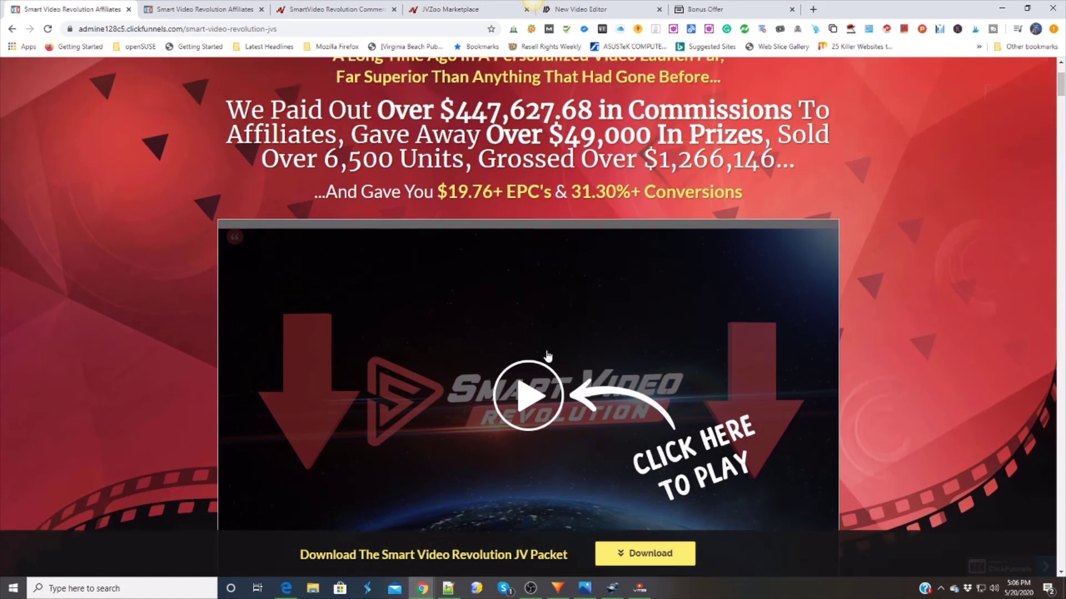
{"action": "scroll", "coordinate": [547, 356], "scroll_direction": "up", "scroll_amount": 2}
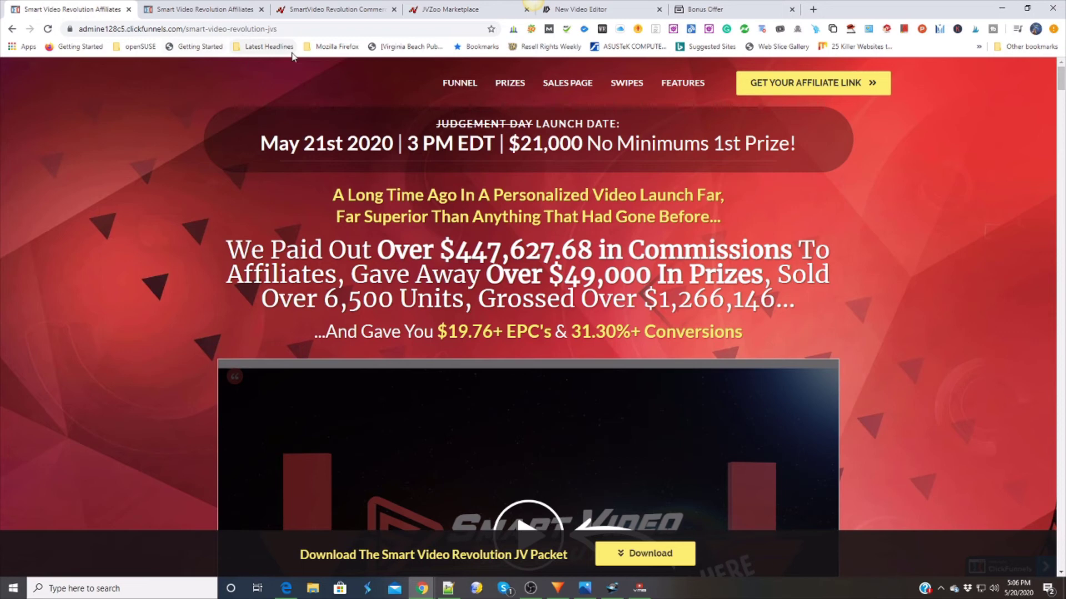
Glance at the VideoRemix editor tab, then switch to the Bonus Offer tab
{"action": "left_click", "coordinate": [586, 10]}
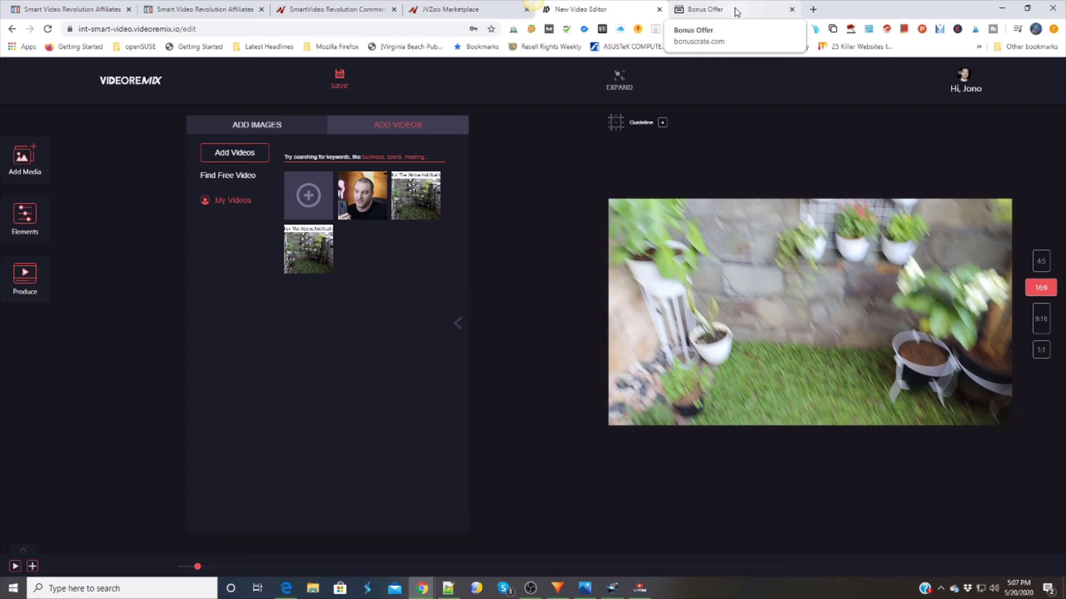
{"action": "left_click", "coordinate": [736, 12]}
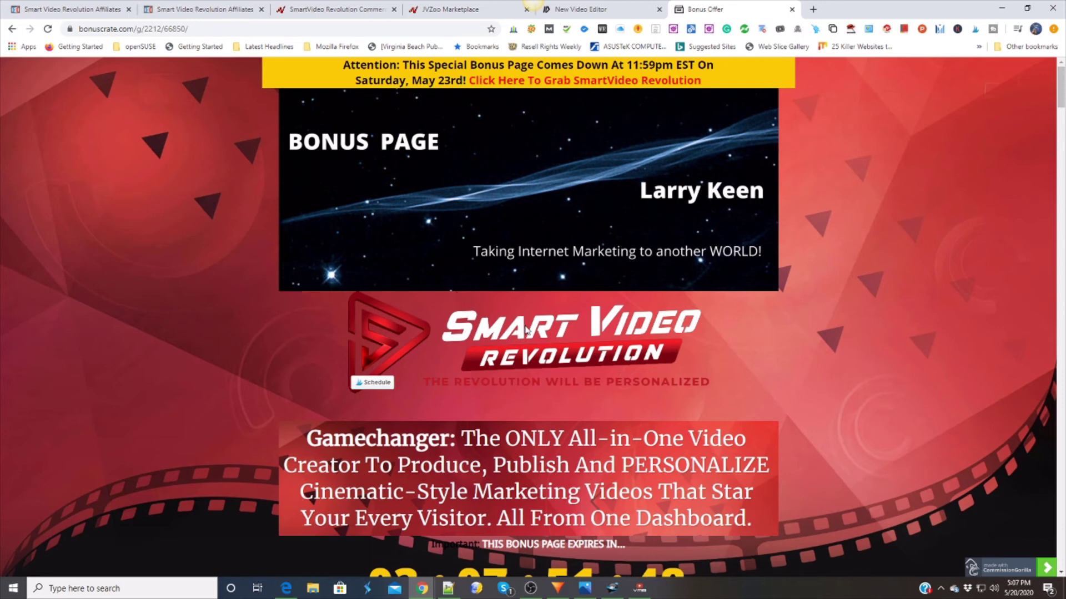
{"action": "scroll", "coordinate": [525, 330], "scroll_direction": "down", "scroll_amount": 1}
{"action": "scroll", "coordinate": [513, 332], "scroll_direction": "down", "scroll_amount": 1}
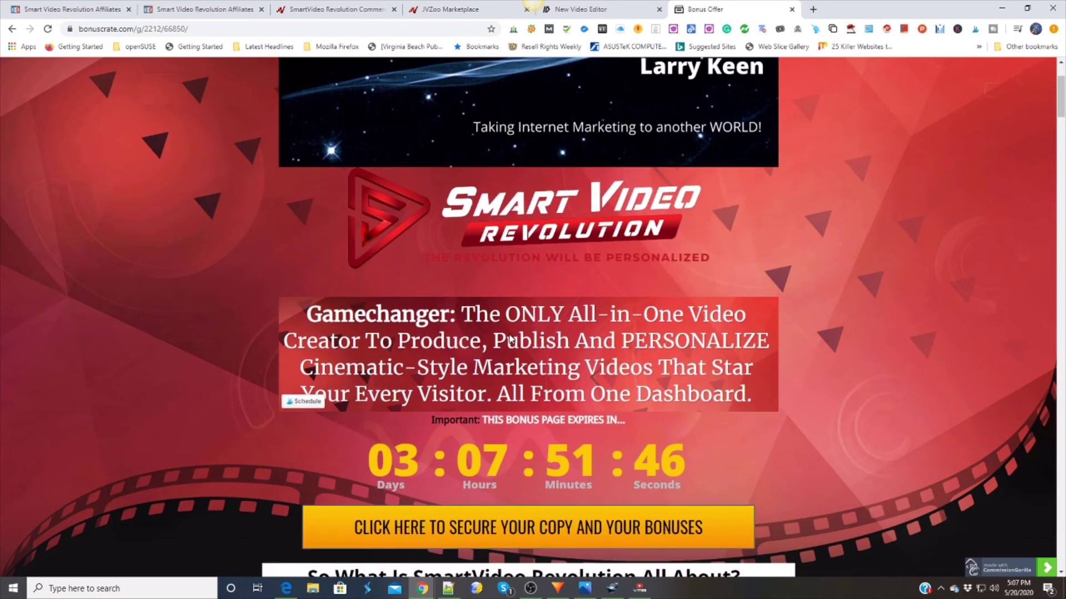
{"action": "scroll", "coordinate": [510, 339], "scroll_direction": "down", "scroll_amount": 1}
{"action": "scroll", "coordinate": [505, 341], "scroll_direction": "down", "scroll_amount": 1}
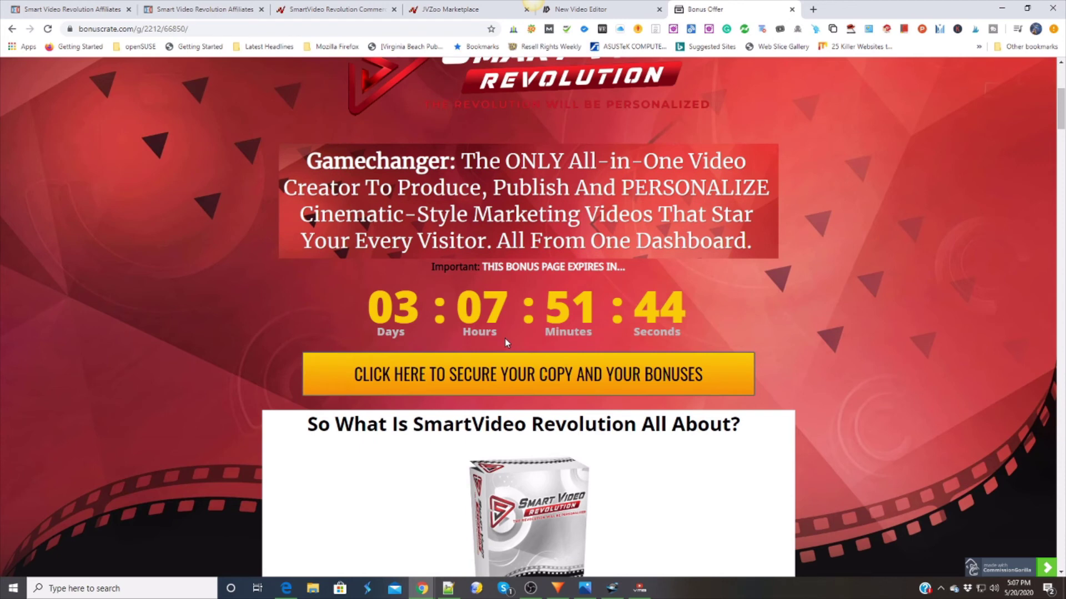
{"action": "scroll", "coordinate": [506, 339], "scroll_direction": "down", "scroll_amount": 1}
{"action": "scroll", "coordinate": [505, 342], "scroll_direction": "down", "scroll_amount": 2}
{"action": "scroll", "coordinate": [504, 346], "scroll_direction": "down", "scroll_amount": 1}
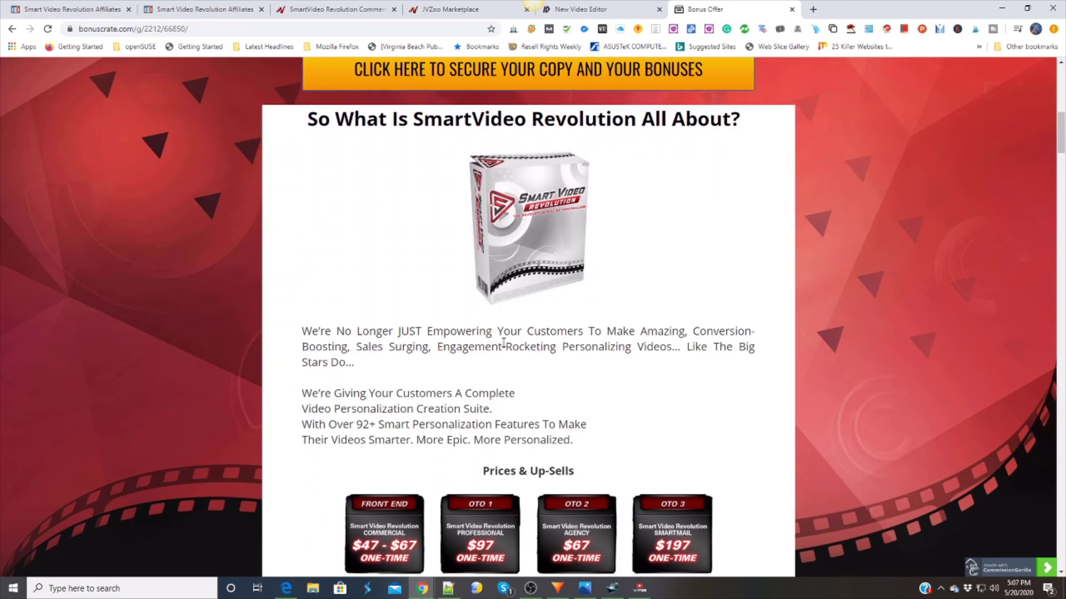
{"action": "scroll", "coordinate": [505, 344], "scroll_direction": "down", "scroll_amount": 1}
{"action": "scroll", "coordinate": [507, 341], "scroll_direction": "down", "scroll_amount": 1}
{"action": "scroll", "coordinate": [508, 339], "scroll_direction": "down", "scroll_amount": 1}
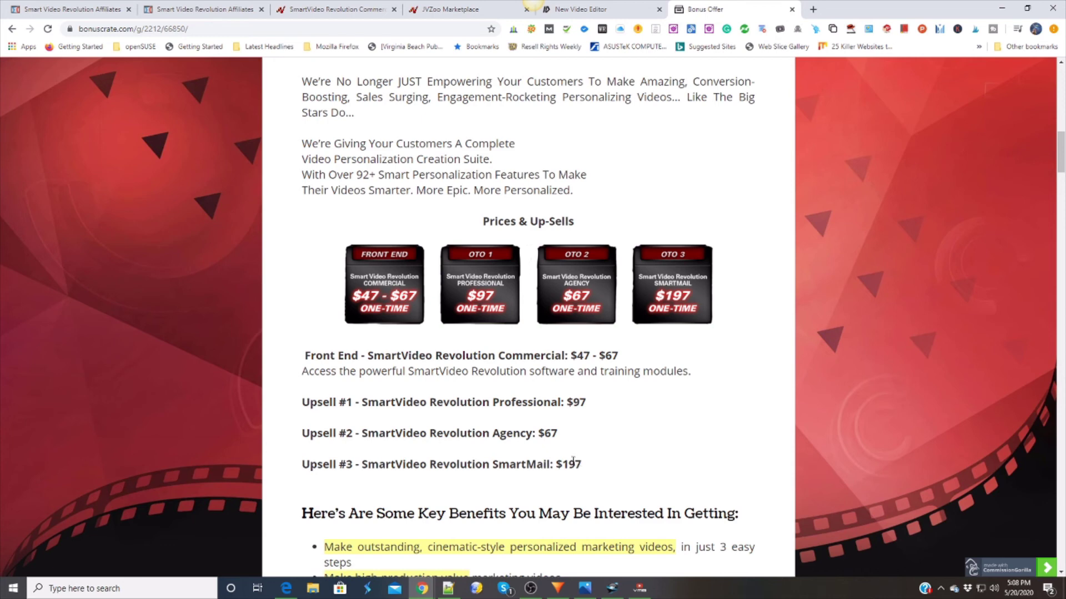
{"action": "scroll", "coordinate": [536, 468], "scroll_direction": "down", "scroll_amount": 2}
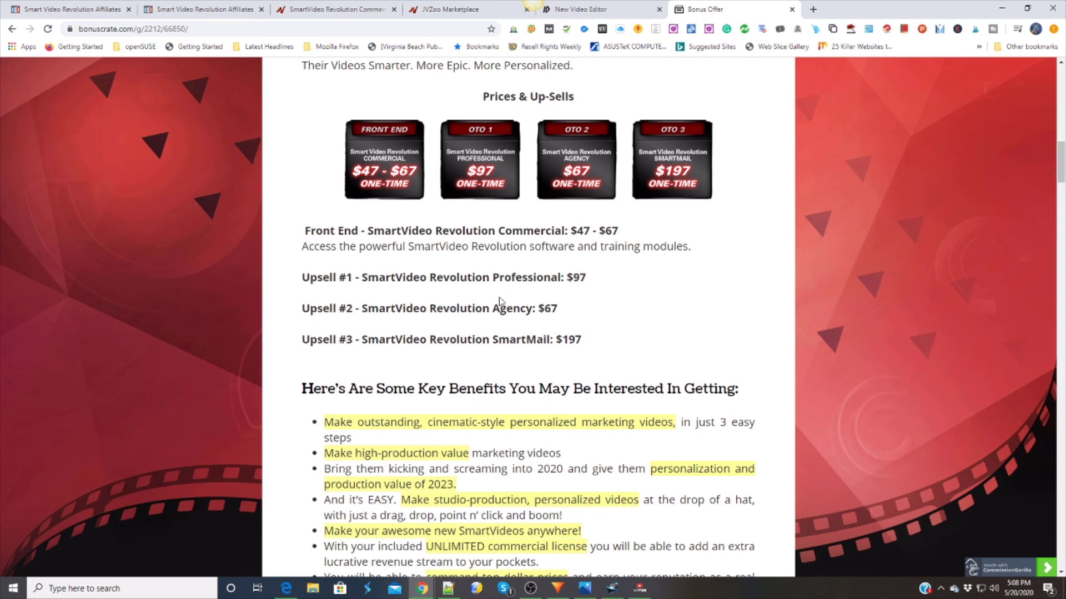
{"action": "scroll", "coordinate": [486, 345], "scroll_direction": "down", "scroll_amount": 2}
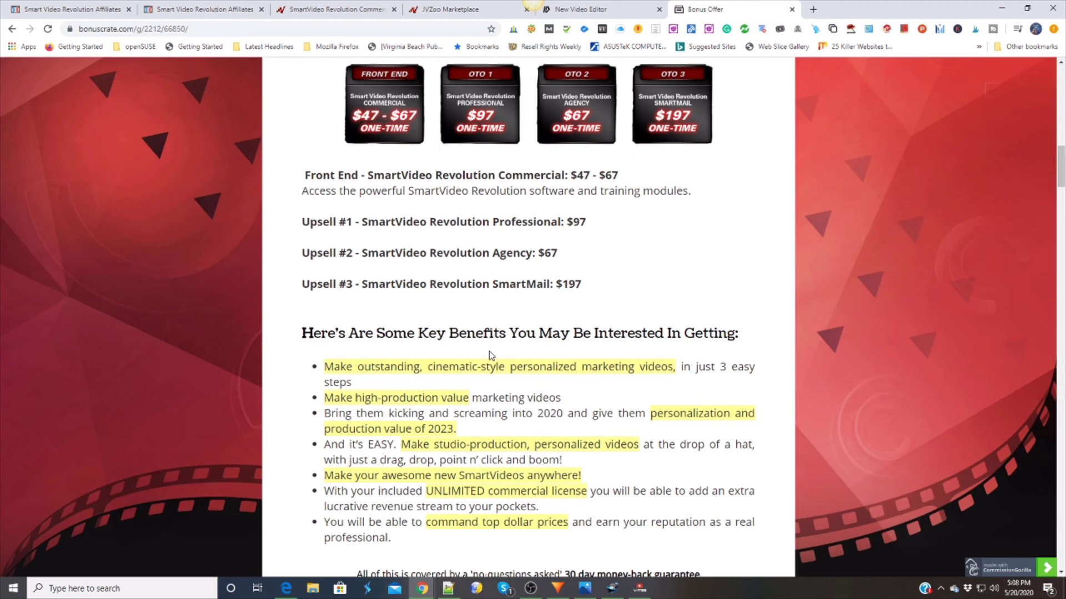
{"action": "scroll", "coordinate": [533, 383], "scroll_direction": "down", "scroll_amount": 2}
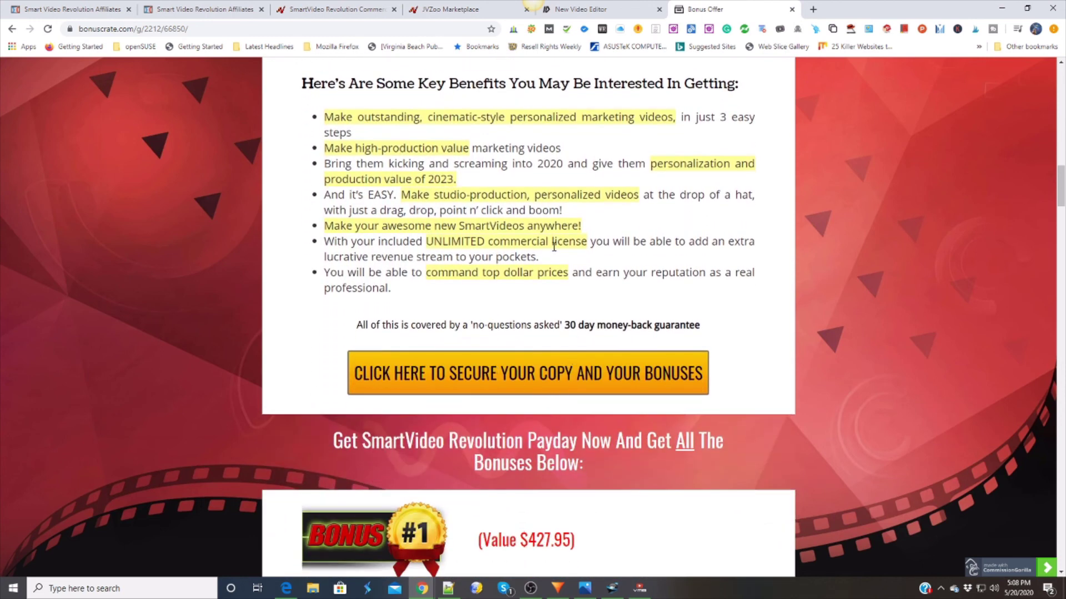
{"action": "scroll", "coordinate": [563, 307], "scroll_direction": "up", "scroll_amount": 1}
{"action": "scroll", "coordinate": [561, 308], "scroll_direction": "up", "scroll_amount": 2}
{"action": "scroll", "coordinate": [561, 309], "scroll_direction": "up", "scroll_amount": 2}
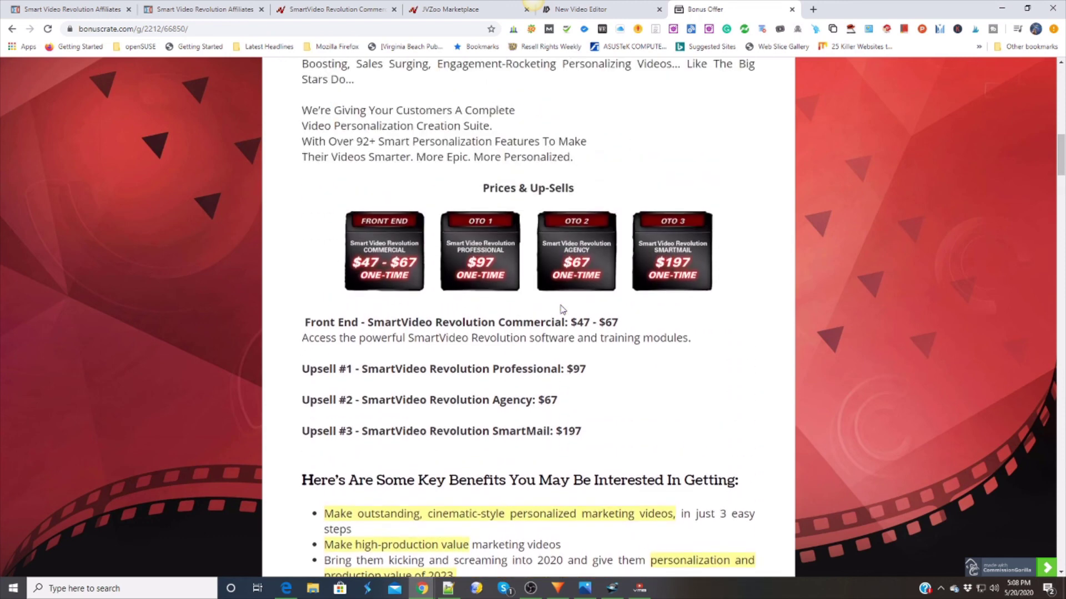
{"action": "scroll", "coordinate": [561, 309], "scroll_direction": "up", "scroll_amount": 1}
{"action": "scroll", "coordinate": [561, 311], "scroll_direction": "up", "scroll_amount": 2}
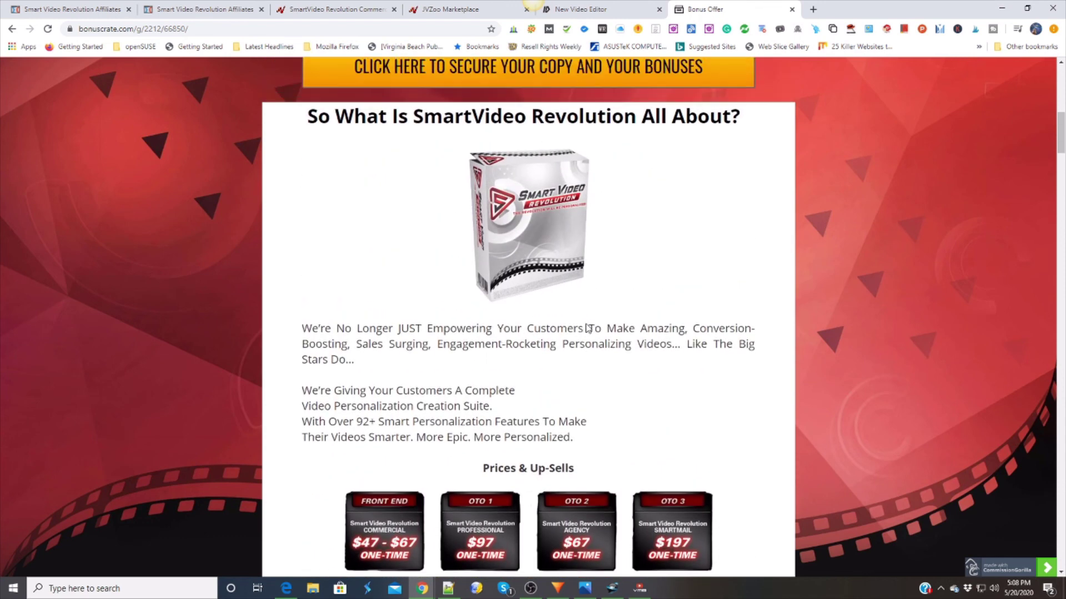
{"action": "scroll", "coordinate": [588, 329], "scroll_direction": "up", "scroll_amount": 2}
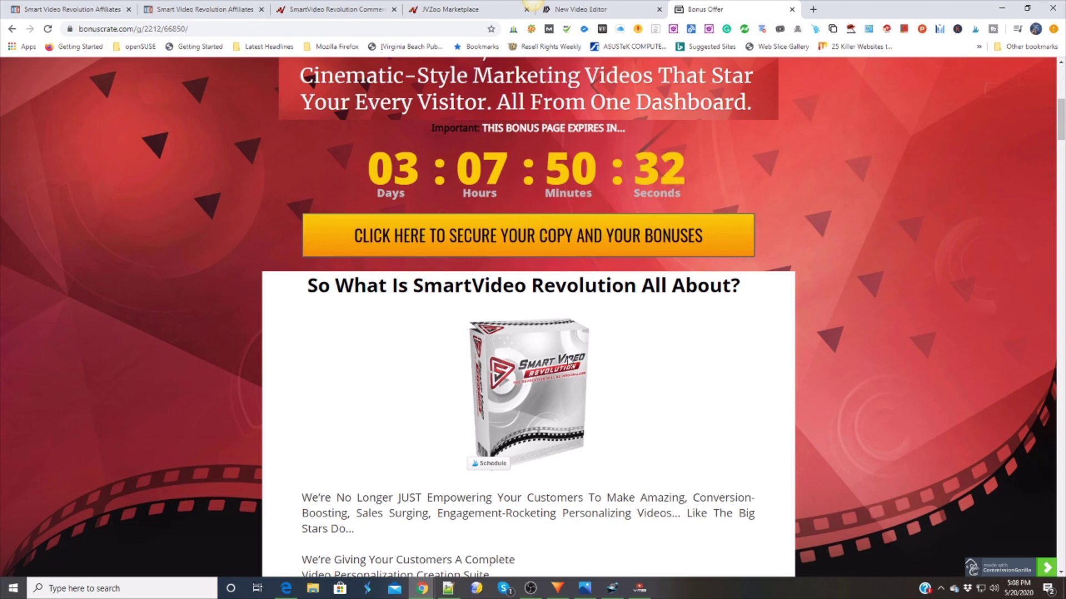
{"action": "scroll", "coordinate": [598, 409], "scroll_direction": "up", "scroll_amount": 1}
{"action": "scroll", "coordinate": [597, 408], "scroll_direction": "up", "scroll_amount": 2}
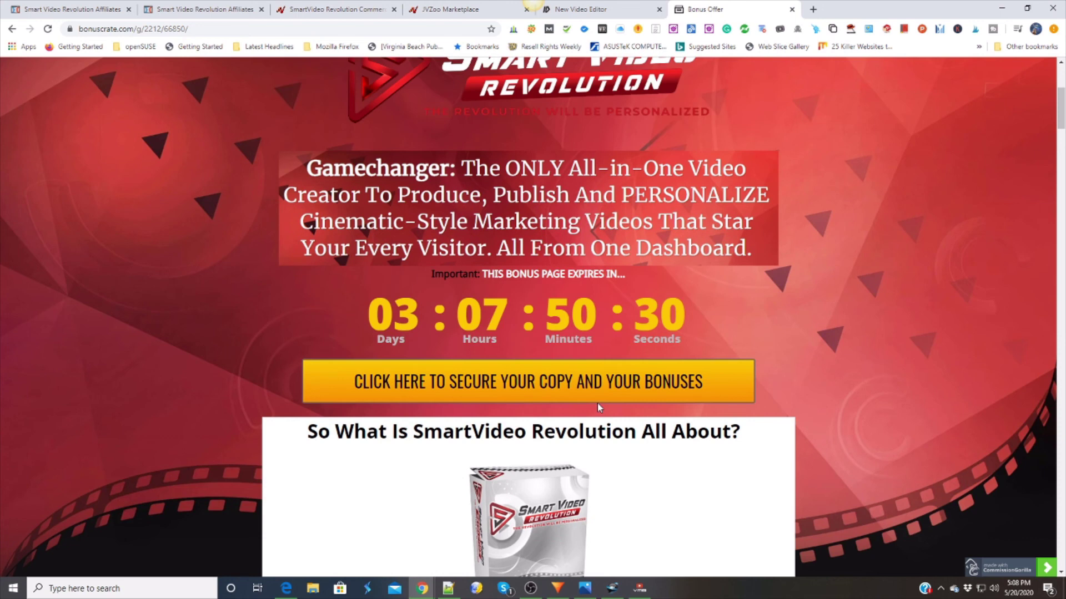
{"action": "scroll", "coordinate": [596, 404], "scroll_direction": "up", "scroll_amount": 2}
{"action": "scroll", "coordinate": [592, 391], "scroll_direction": "up", "scroll_amount": 1}
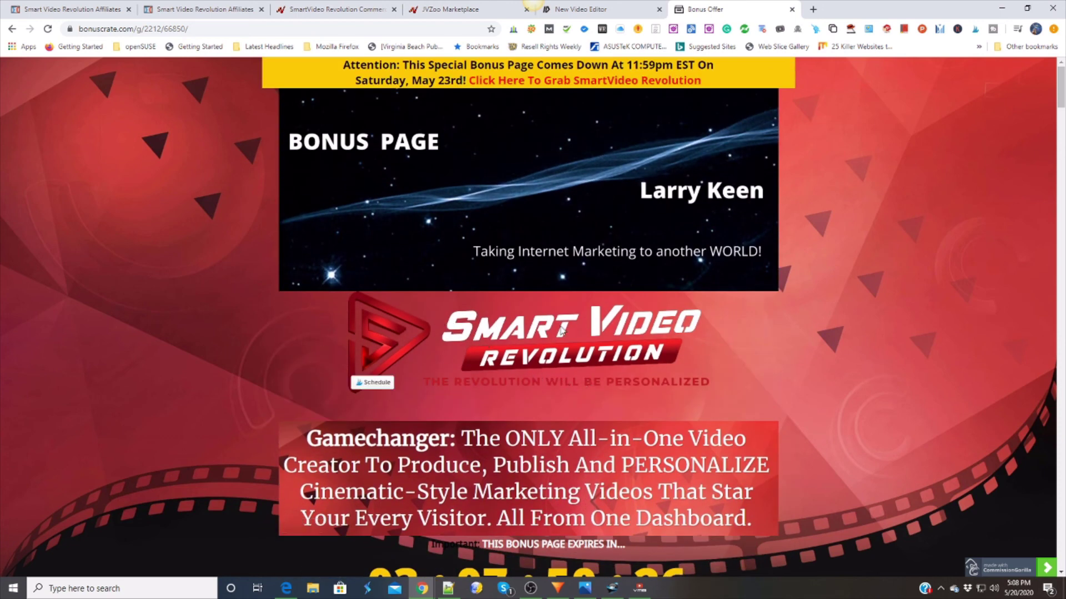
{"action": "scroll", "coordinate": [533, 391], "scroll_direction": "down", "scroll_amount": 2}
{"action": "scroll", "coordinate": [533, 406], "scroll_direction": "down", "scroll_amount": 2}
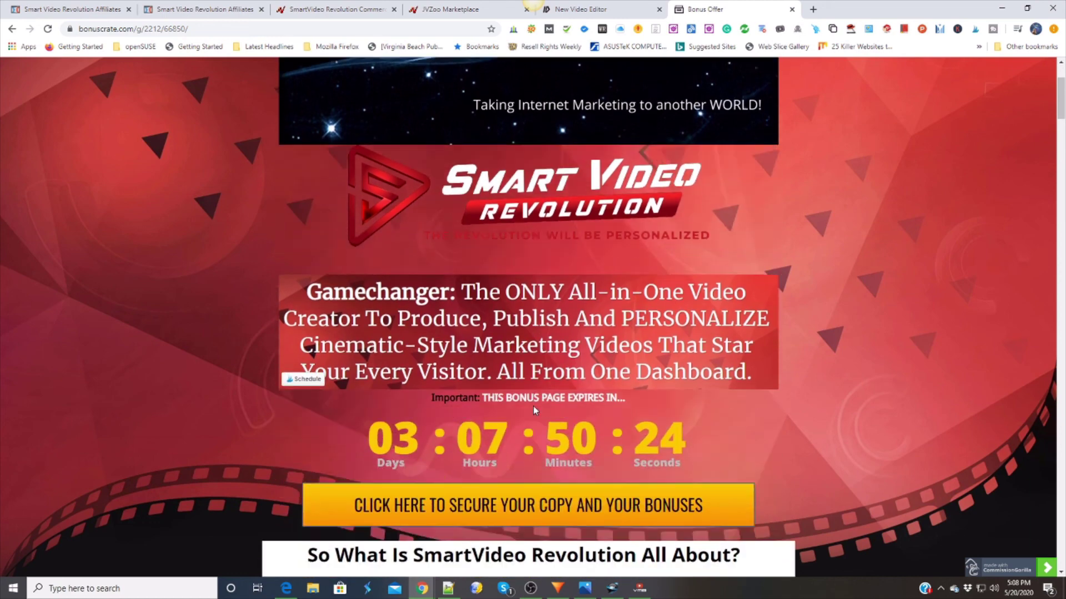
{"action": "scroll", "coordinate": [534, 411], "scroll_direction": "down", "scroll_amount": 2}
{"action": "scroll", "coordinate": [534, 410], "scroll_direction": "down", "scroll_amount": 2}
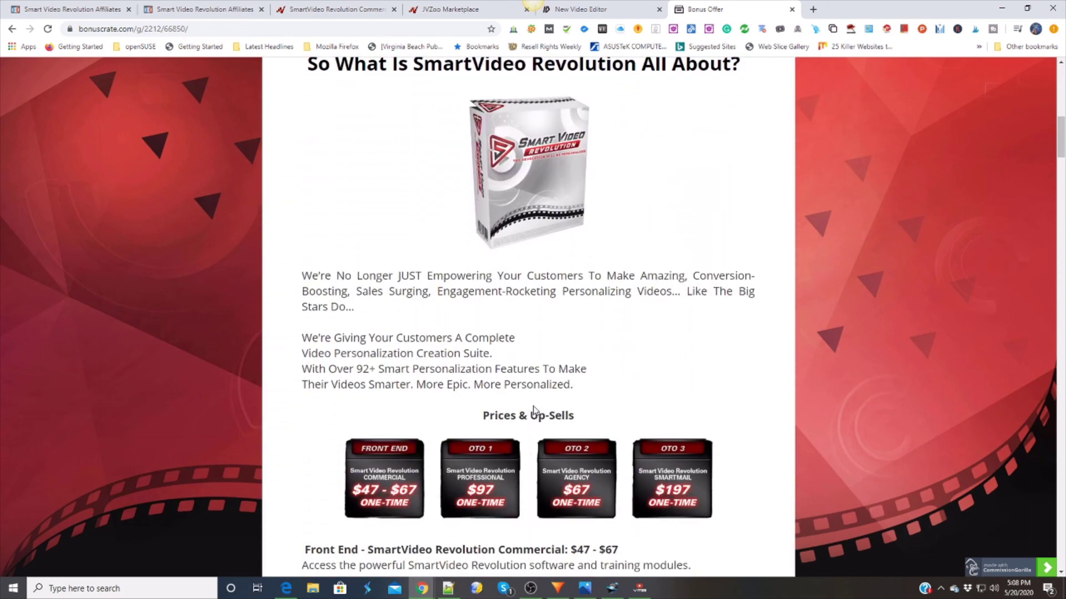
{"action": "mouse_move", "coordinate": [528, 167]}
{"action": "scroll", "coordinate": [571, 355], "scroll_direction": "down", "scroll_amount": 2}
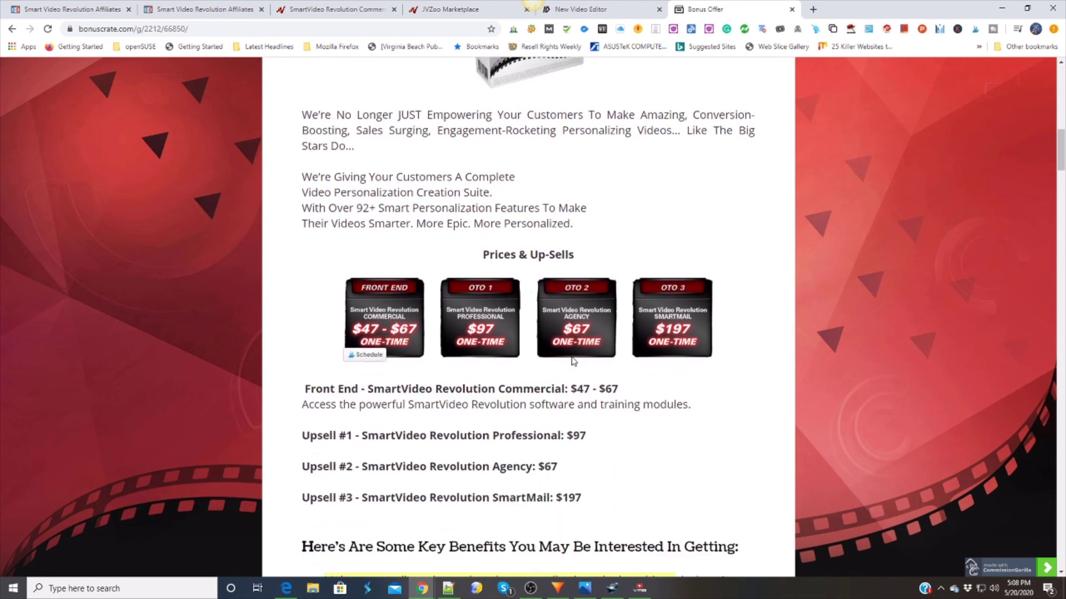